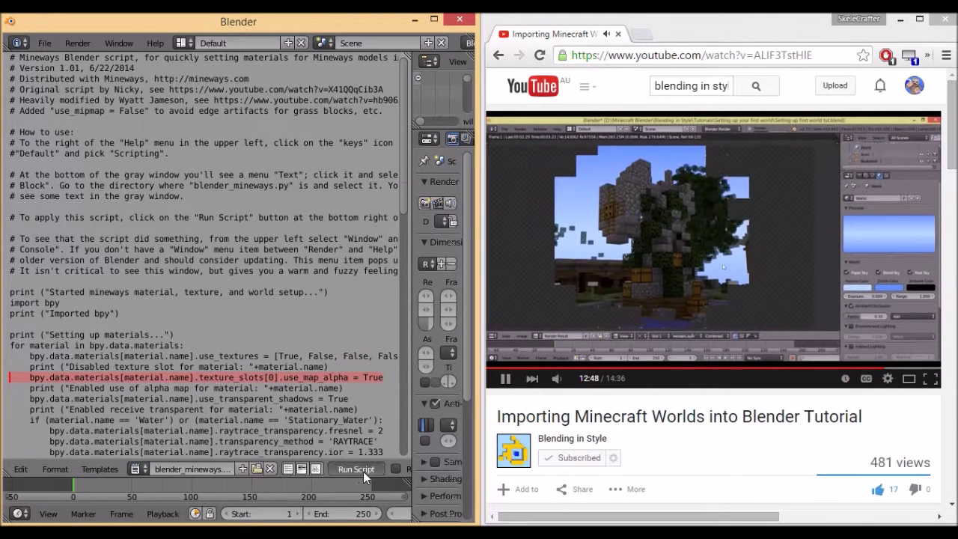
- Maximize the YouTube window and write "I got python script FAil HELP MEEEEEE~!" as a comment under the video, without posting it
left_click(357, 356)
double_click(662, 17)
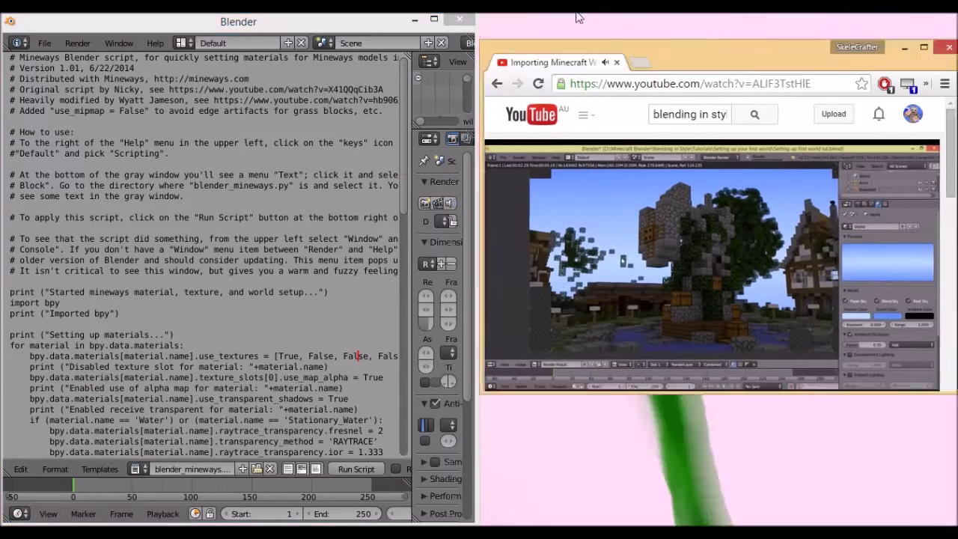
scroll(322, 243, "down", 6)
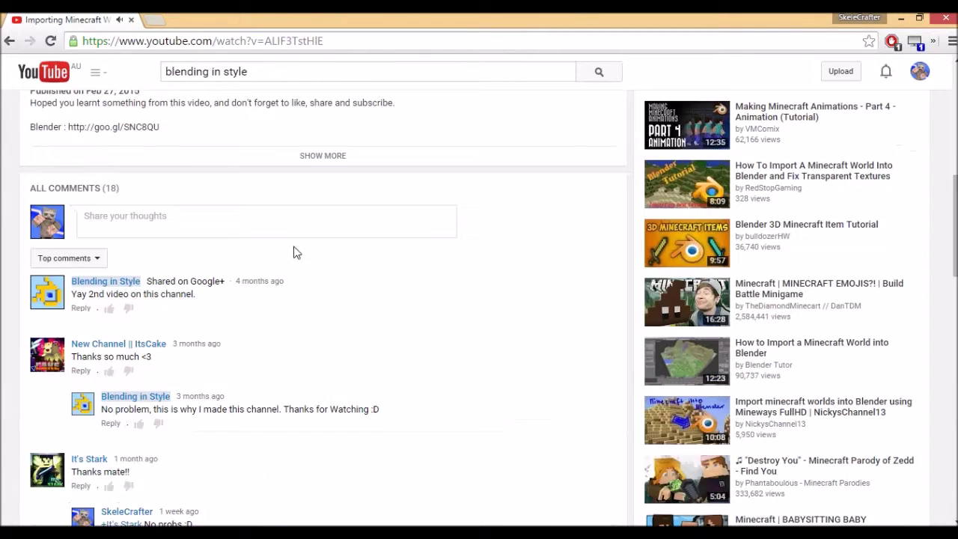
scroll(295, 252, "up", 1)
left_click(215, 321)
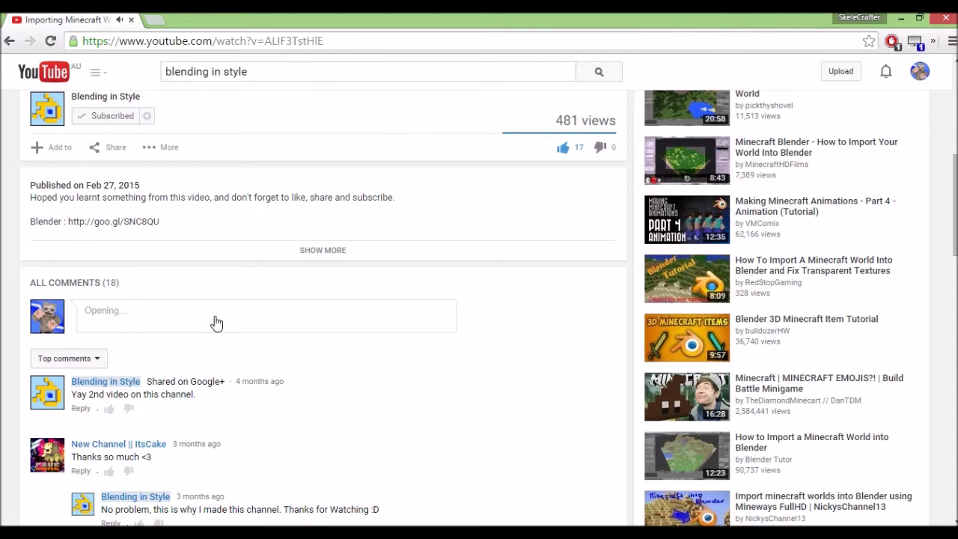
type("I got")
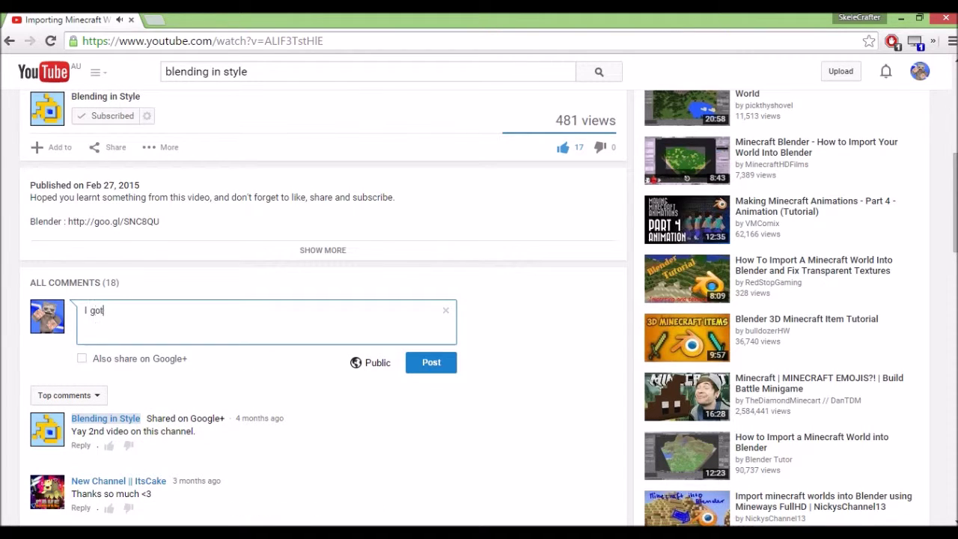
type(" python script FAil HELP MEEEEEE")
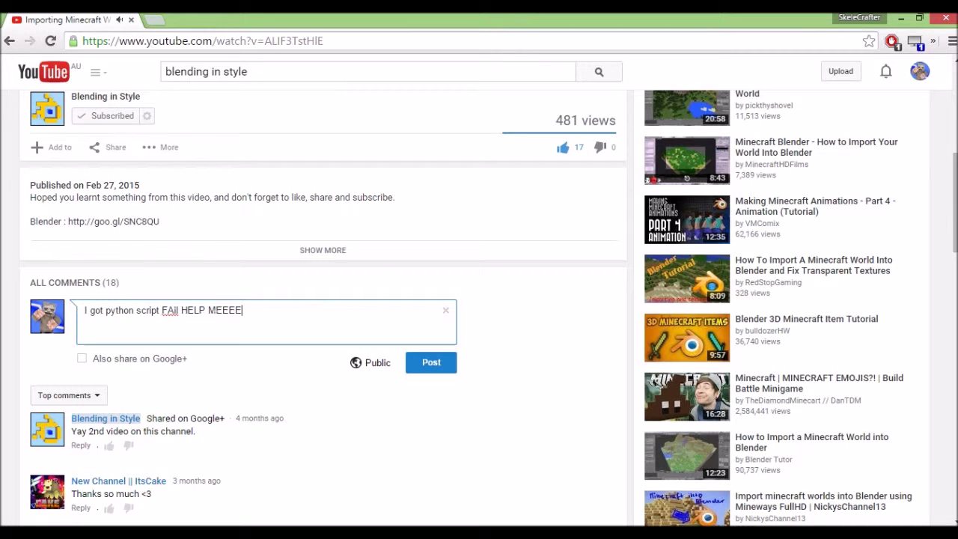
type("~!")
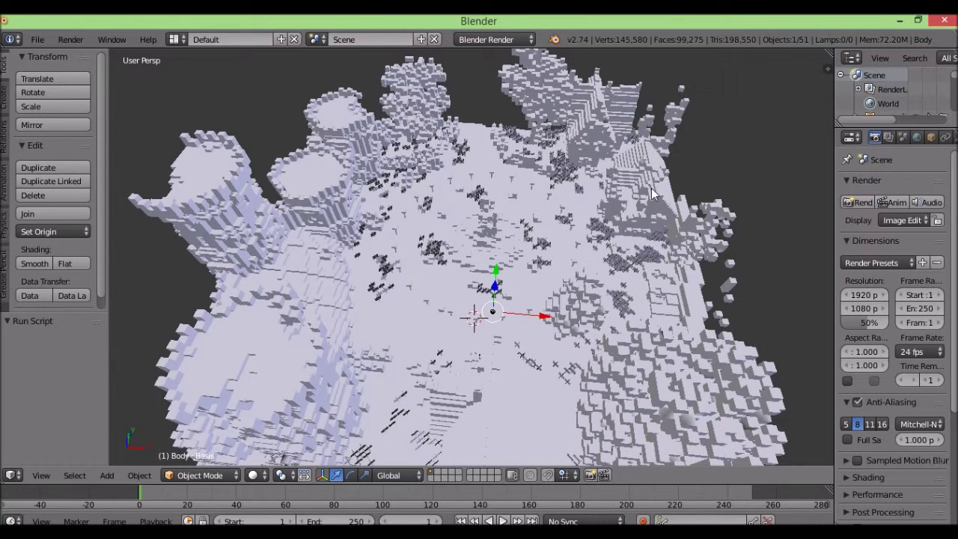
- Show the Text Editor in place of the 3D View and try to run the blender_mineways.py script
middle_click_drag(681, 260, 633, 243)
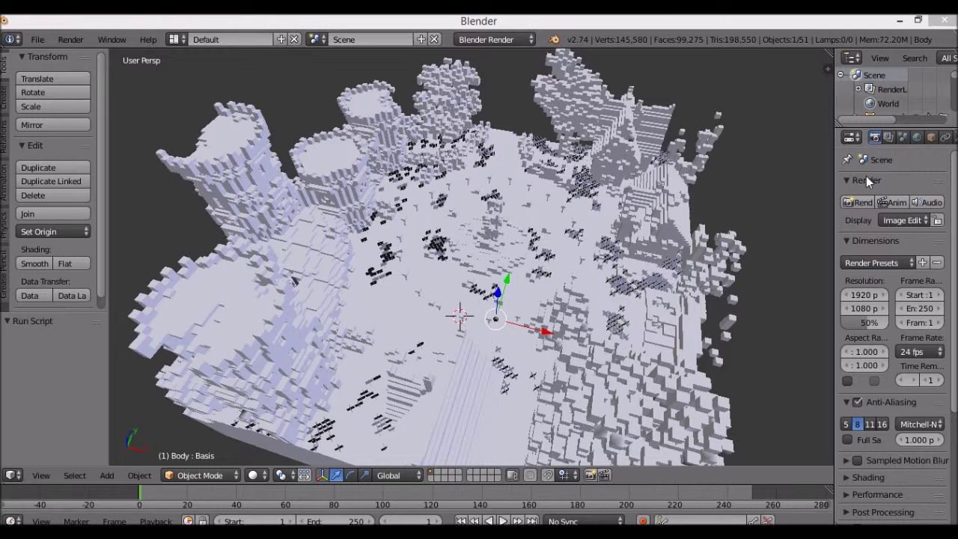
middle_click_drag(735, 187, 711, 142)
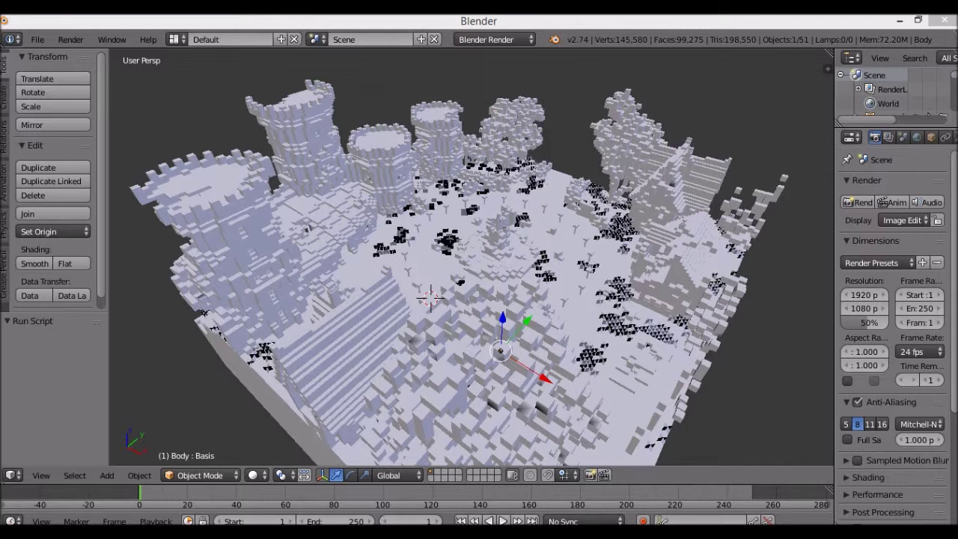
left_click(12, 475)
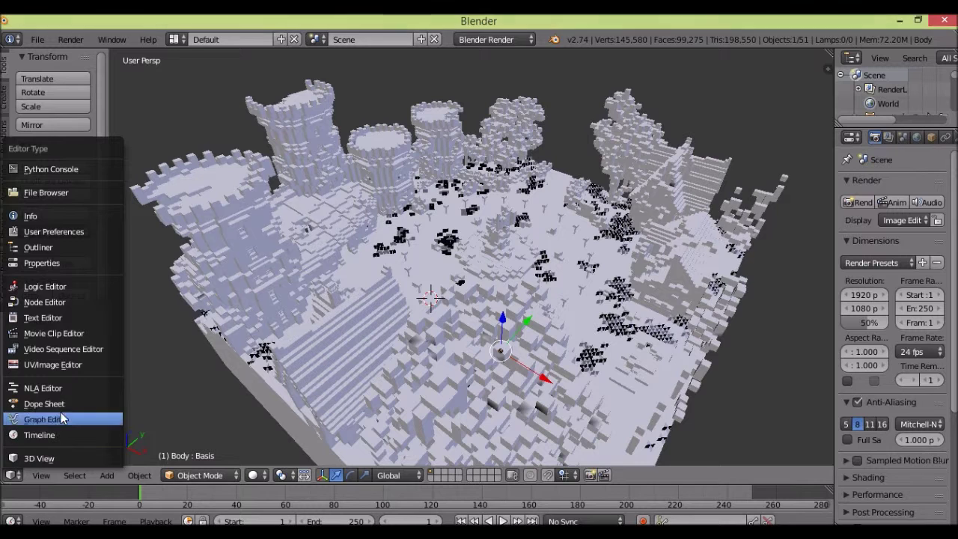
left_click(59, 317)
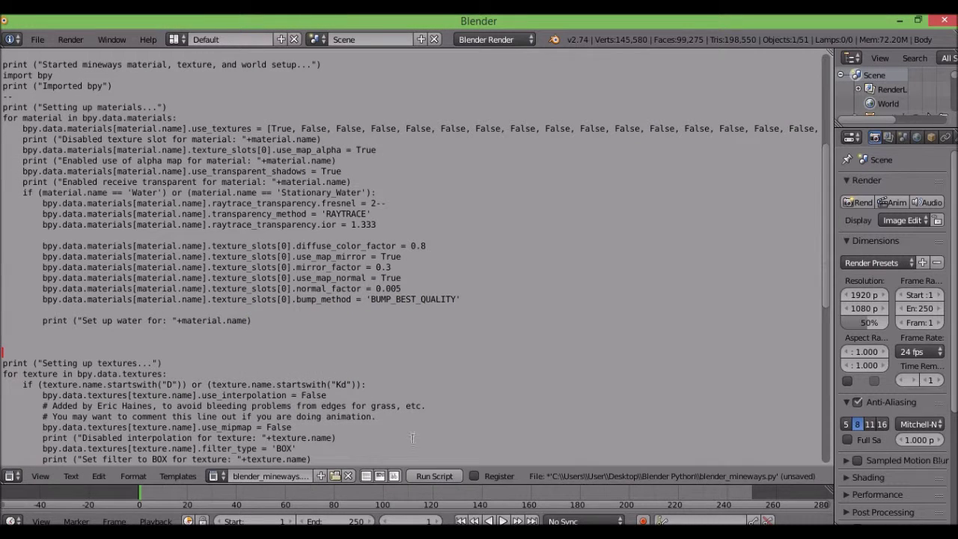
left_click(451, 476)
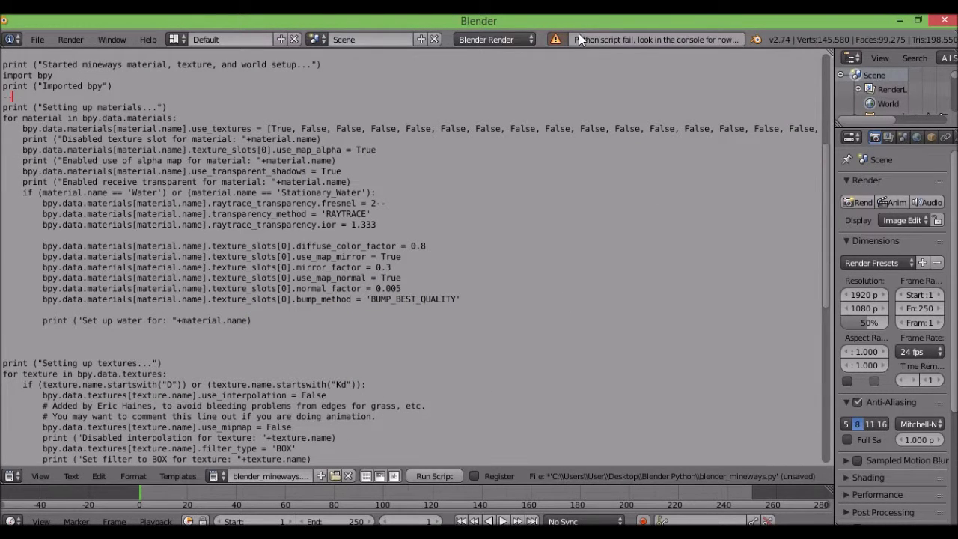
key("alt+Tab")
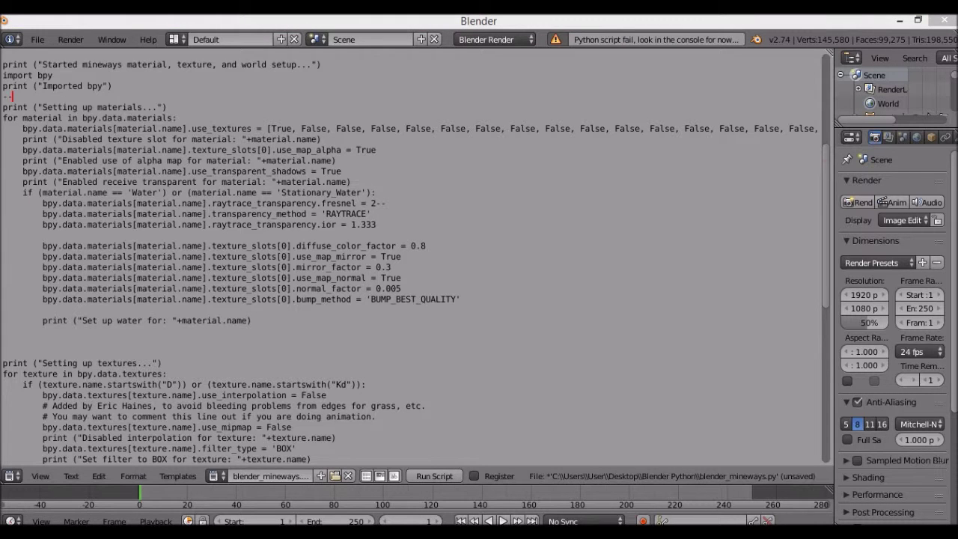
- Switch the editor back to the 3D View and select the black body mesh of the small character on the floor
left_click(12, 476)
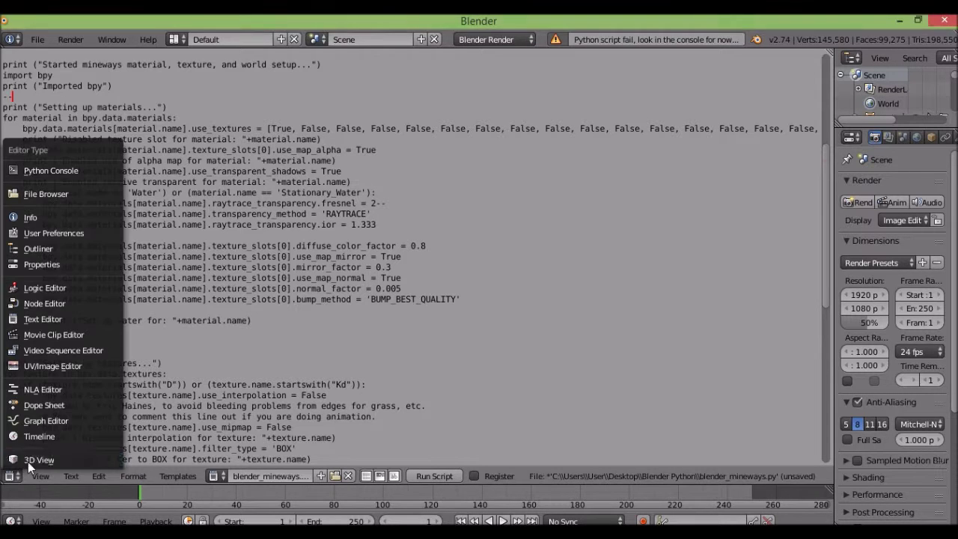
left_click(28, 462)
middle_click_drag(473, 214, 445, 183)
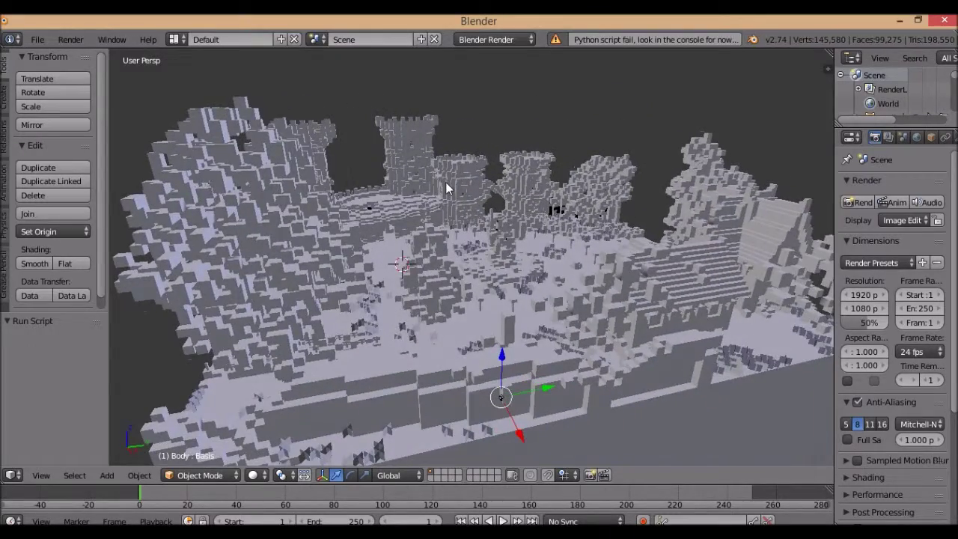
scroll(645, 285, "up", 2)
middle_click_drag(594, 364, 566, 123, "shift")
scroll(565, 191, "up", 4)
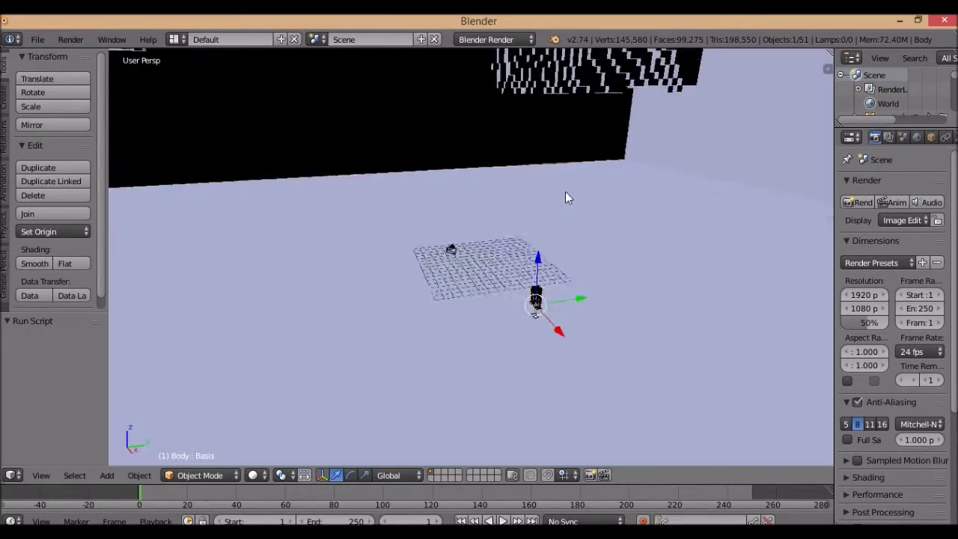
middle_click_drag(355, 253, 388, 310)
scroll(389, 310, "up", 3)
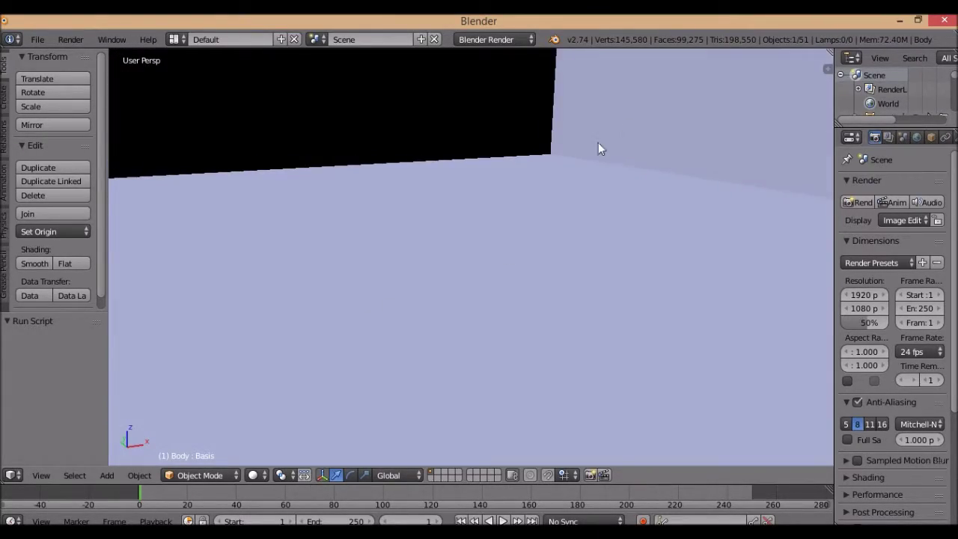
scroll(598, 143, "down", 3)
middle_click_drag(475, 240, 583, 145, "shift")
scroll(583, 145, "up", 3)
scroll(583, 145, "up", 1)
middle_click_drag(393, 116, 424, 162, "shift")
scroll(441, 154, "up", 3)
middle_click_drag(493, 132, 422, 231)
scroll(422, 231, "down", 1)
right_click_drag(443, 229, 467, 213)
right_click(482, 164)
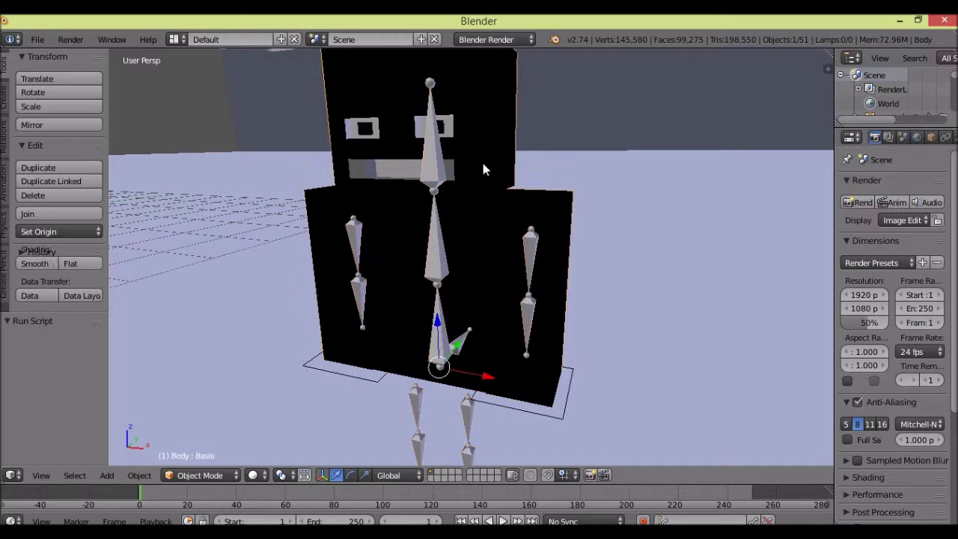
- Widen the properties area and inspect the body mesh's material slots, Skeleton Color Varient and Body
left_click_drag(832, 149, 764, 150)
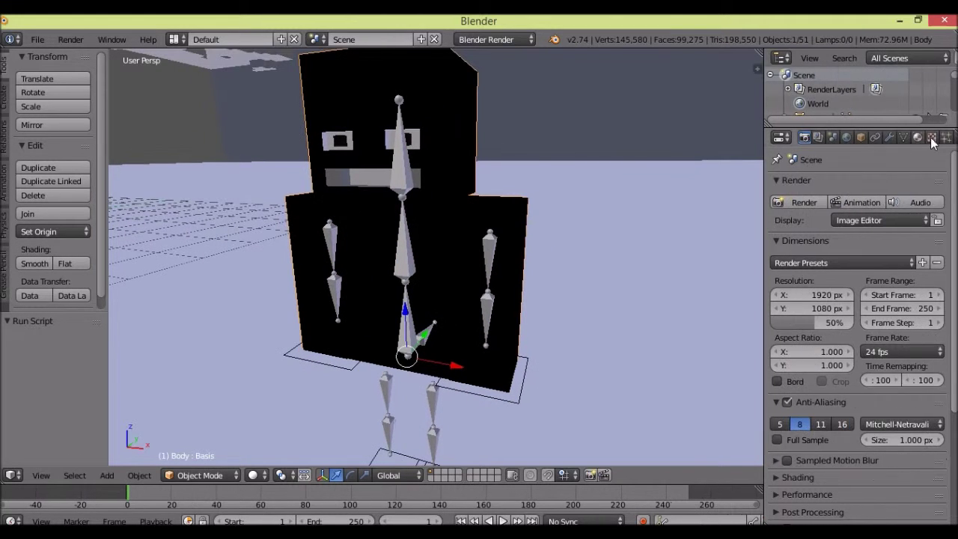
left_click(932, 137)
left_click(919, 137)
left_click(812, 234)
scroll(823, 224, "down", 3)
scroll(830, 202, "up", 3)
left_click(820, 192)
- Select the character's armature and try moving it within the world
scroll(672, 207, "down", 14)
middle_click_drag(543, 189, 512, 209)
scroll(512, 209, "down", 8)
scroll(493, 240, "down", 8)
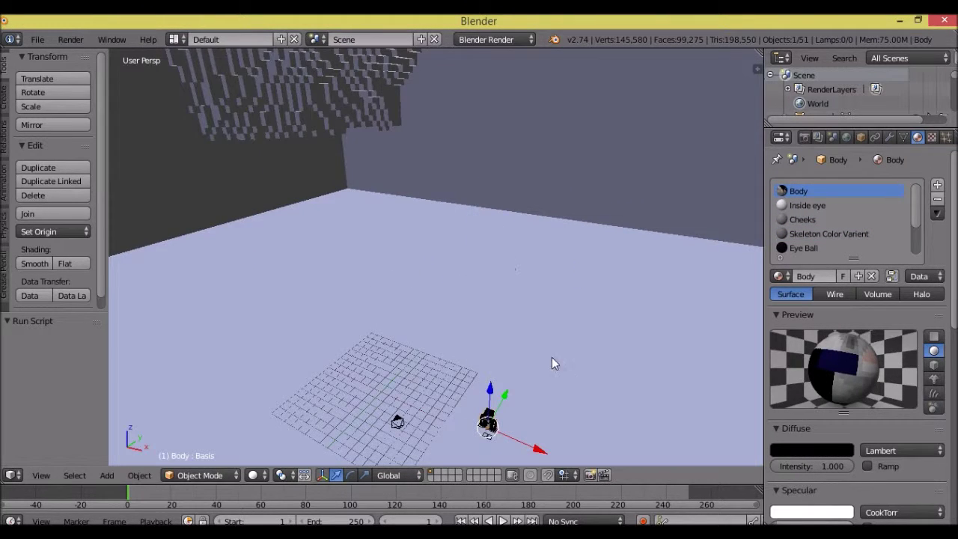
middle_click_drag(552, 358, 485, 209, "shift")
scroll(485, 209, "up", 13)
scroll(346, 434, "down", 4)
middle_click_drag(390, 374, 490, 261, "shift")
middle_click_drag(474, 315, 460, 262)
scroll(343, 318, "up", 4)
right_click(465, 271)
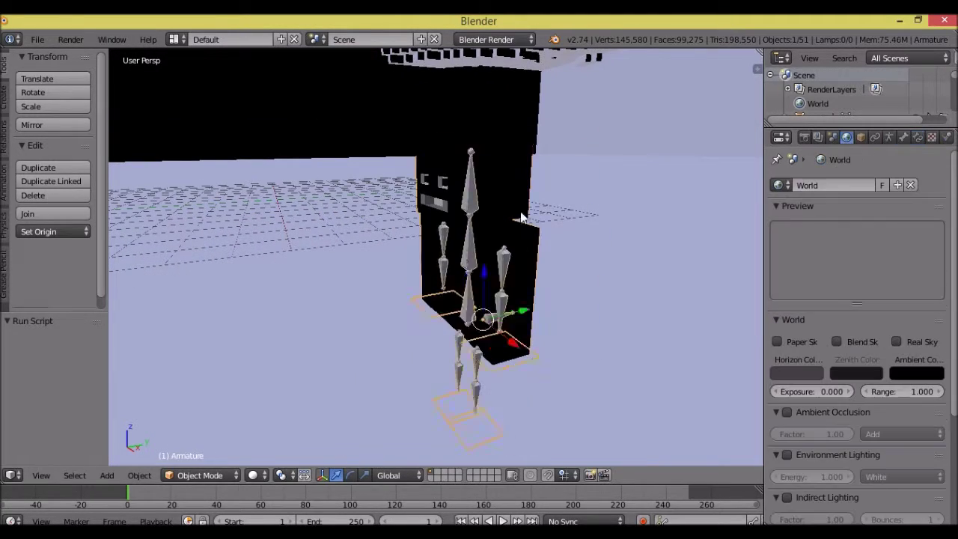
key("g")
right_click(551, 216)
scroll(517, 192, "down", 17)
middle_click_drag(549, 141, 543, 300)
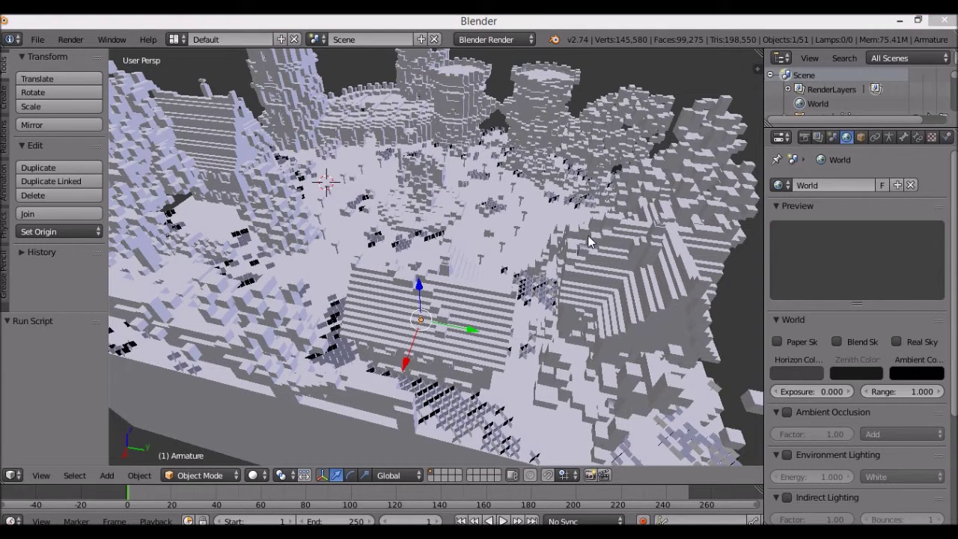
- Examine the textured Minecraft world around the fountain and the viewport's shading mode options
key("KP_Subtract")
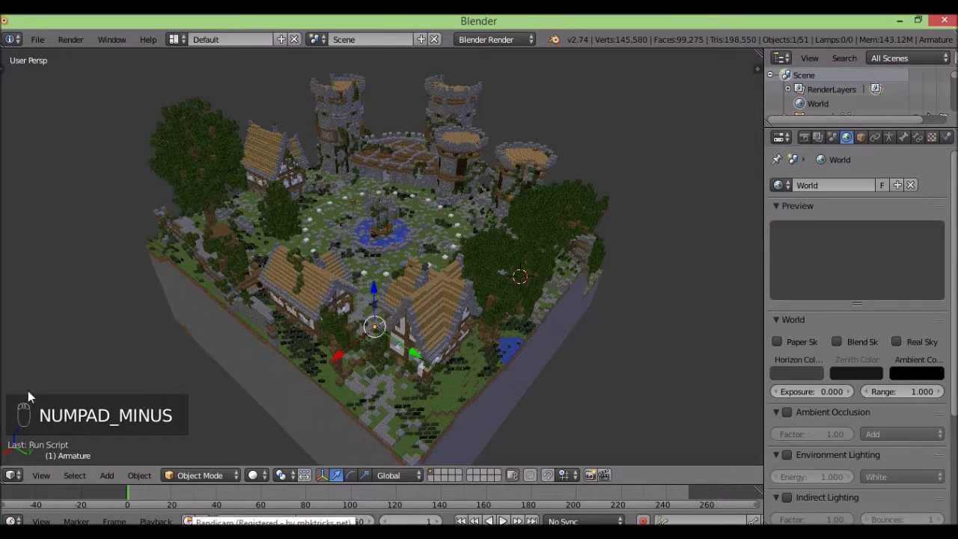
scroll(449, 288, "up", 4)
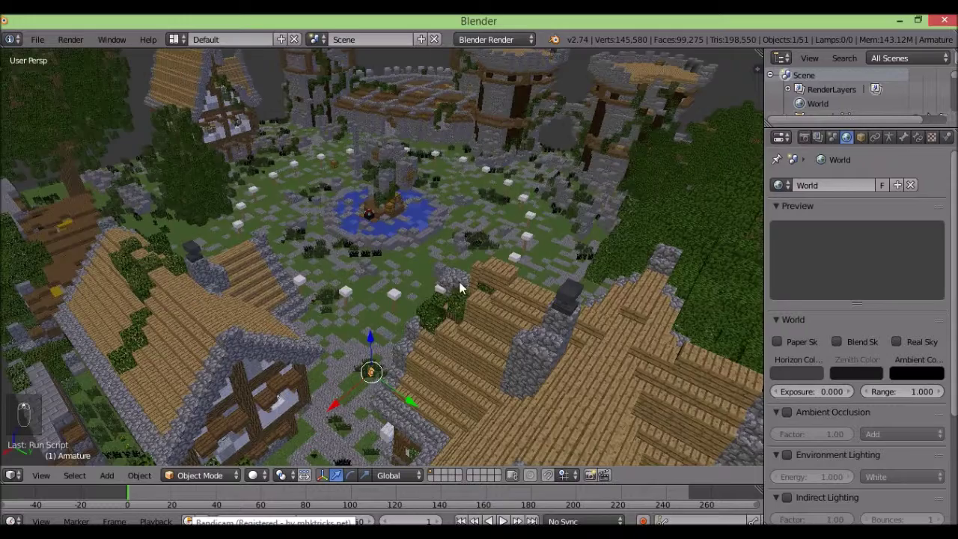
middle_click_drag(383, 317, 411, 293)
scroll(411, 293, "down", 2)
scroll(419, 290, "up", 3)
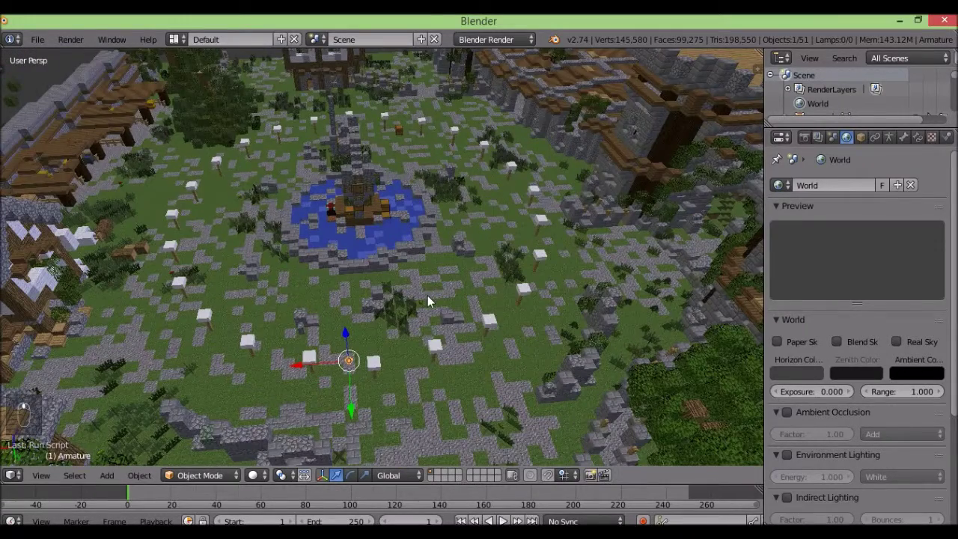
key("n")
scroll(672, 328, "down", 2)
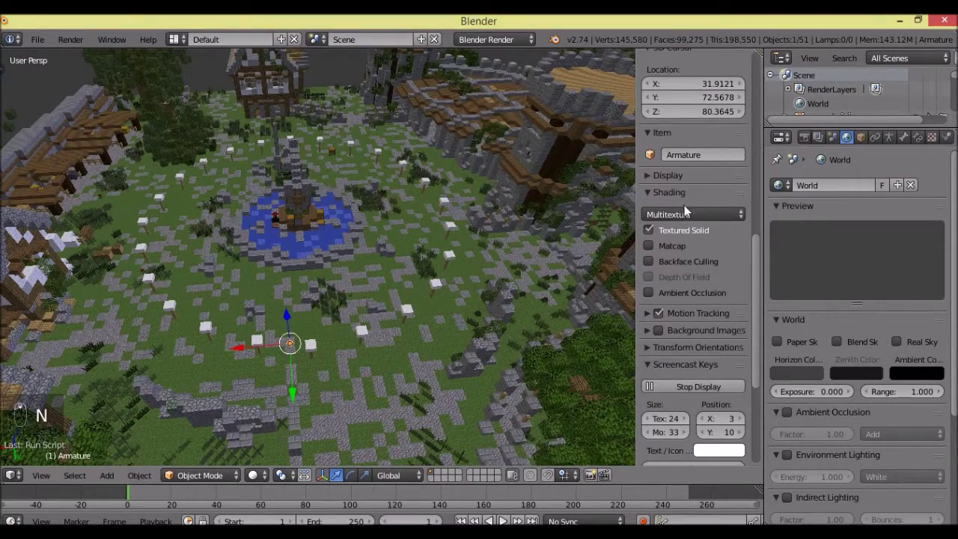
key("n")
key("n")
key("n")
left_click(689, 214)
left_click(666, 182)
key("n")
- Select the scene's camera and look through it
middle_click_drag(427, 203, 509, 217)
scroll(385, 225, "up", 4)
middle_click_drag(606, 295, 426, 195)
key("KP_0")
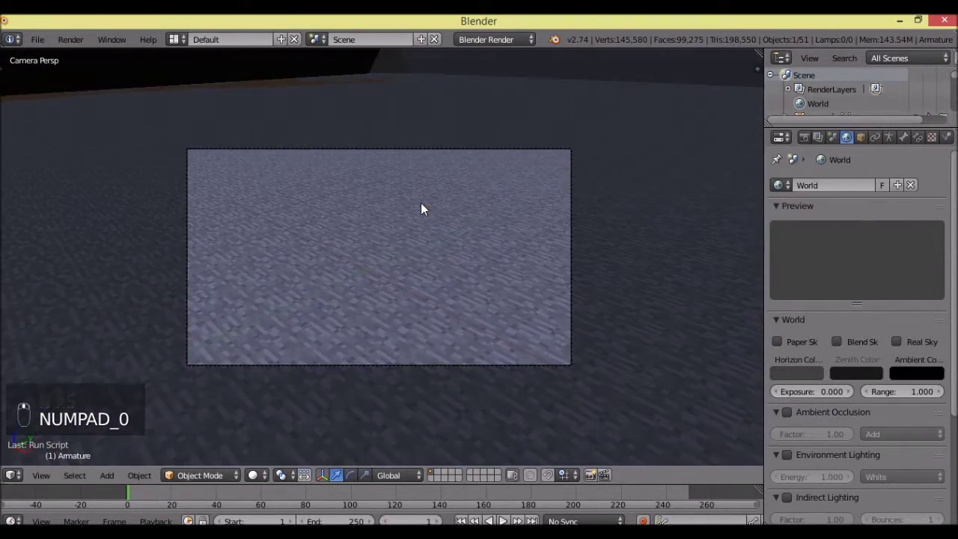
right_click(453, 370)
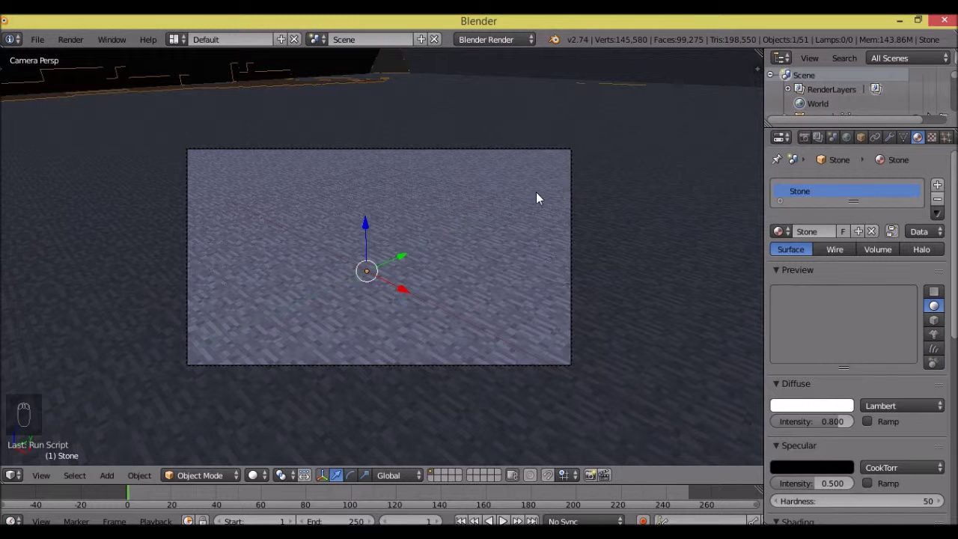
middle_click_drag(325, 157, 607, 241)
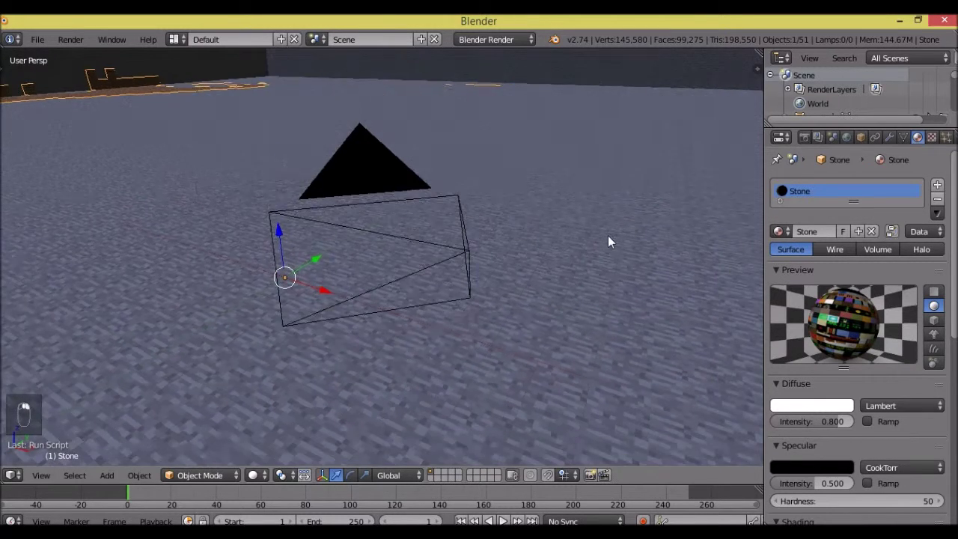
right_click(463, 254)
key("KP_0")
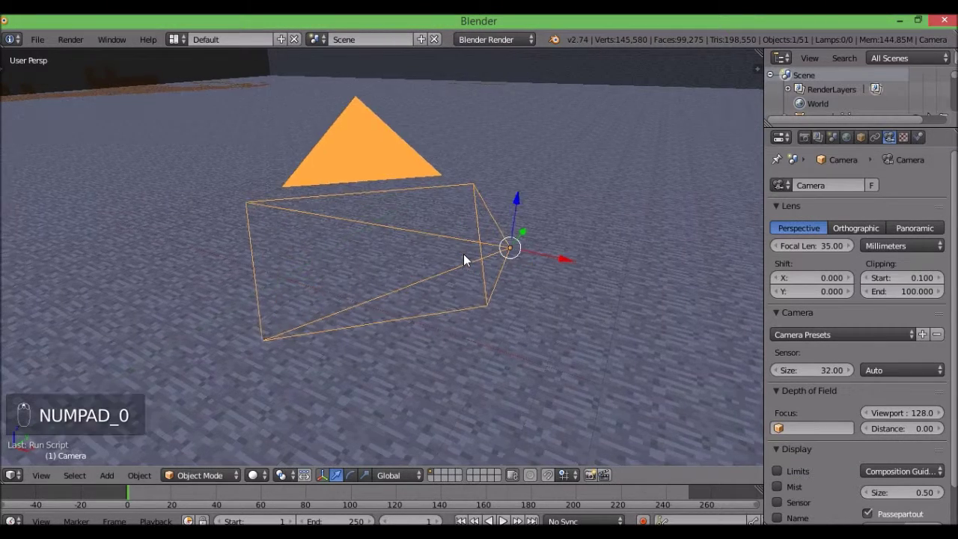
- Fly the camera through the world to frame the vine-covered fountain structure with its chests and surrounding water
key("shift+f")
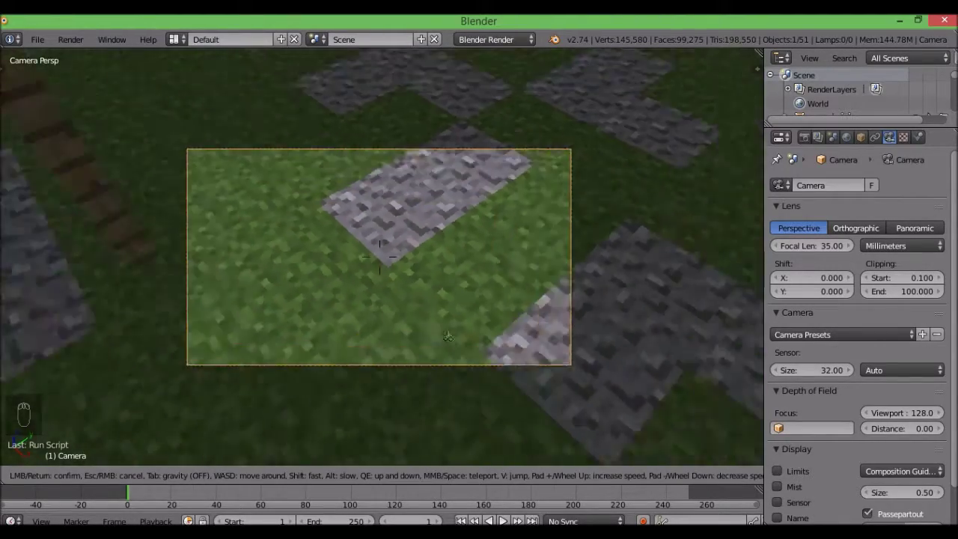
key("s")
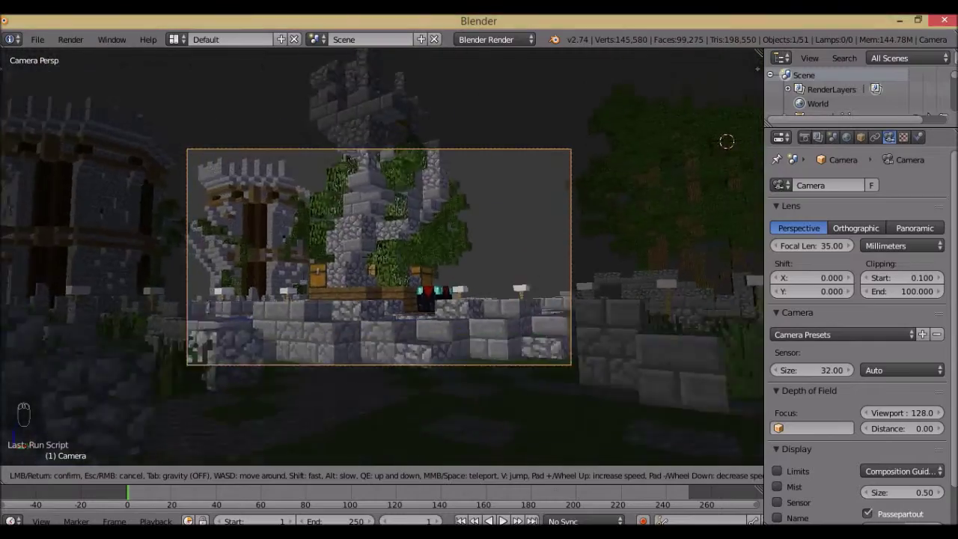
left_click(380, 256)
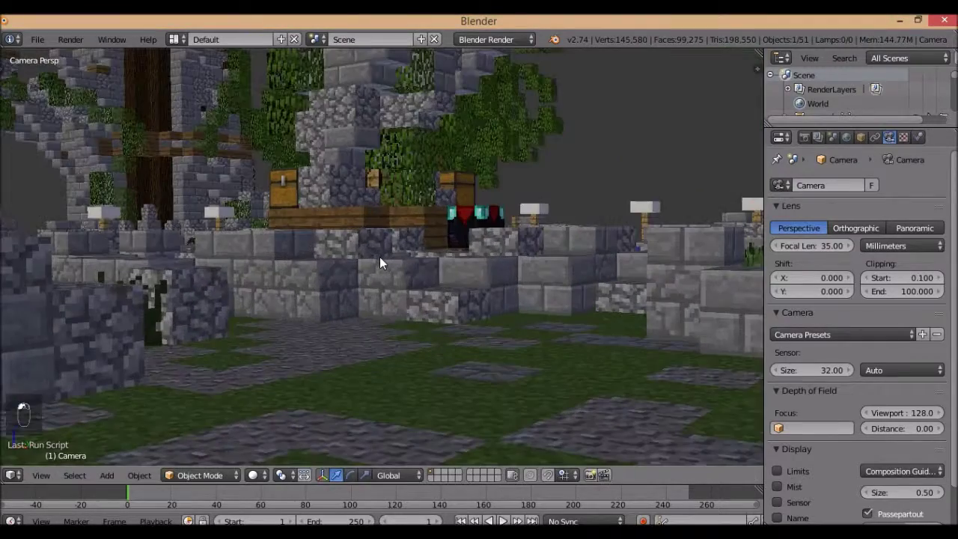
key("shift+f")
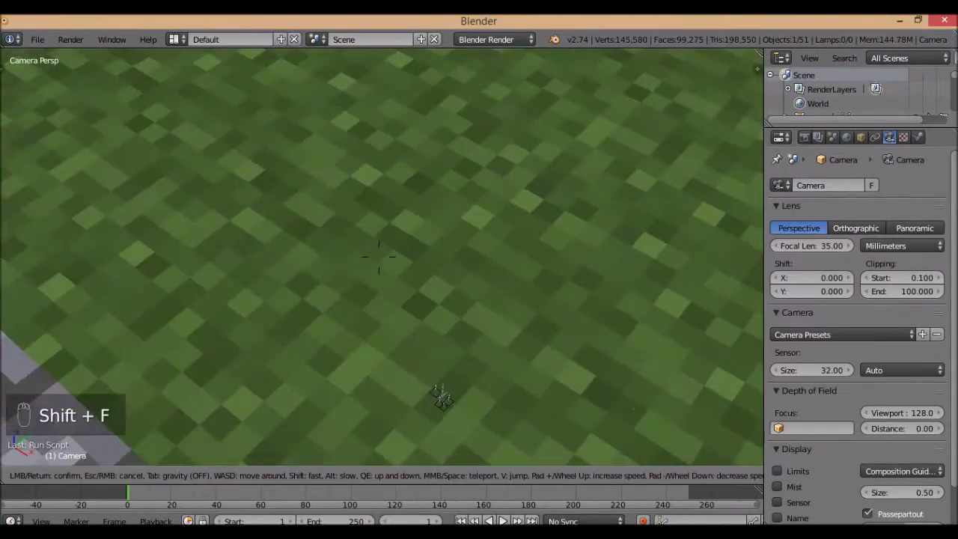
key("s")
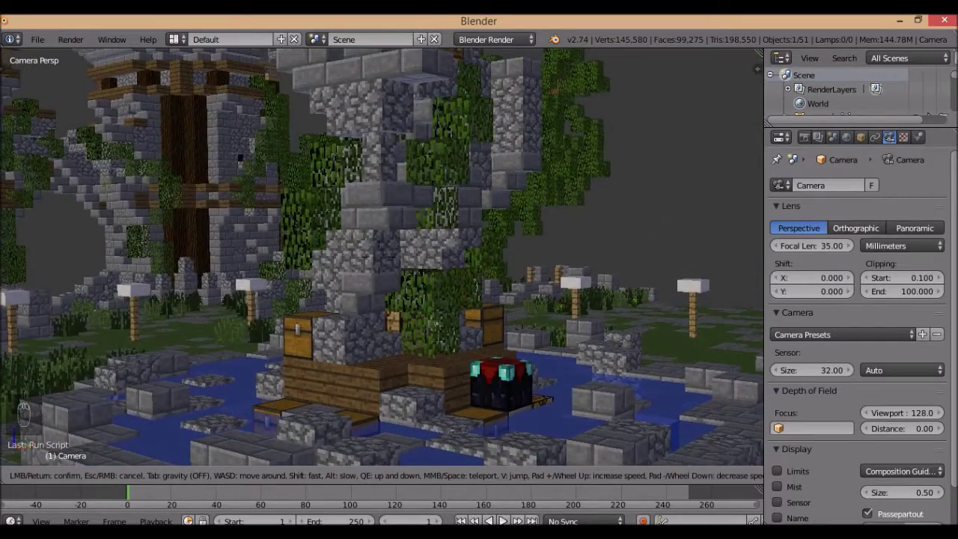
left_click(381, 256)
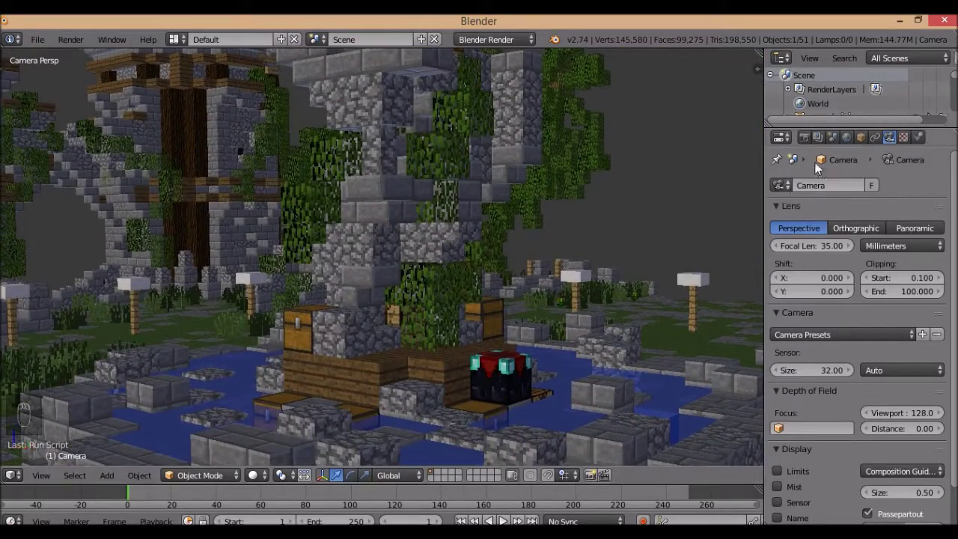
- Set the camera's focal length to 20 mm to widen the view of the fountain
left_click(824, 245)
type("20")
key("Return")
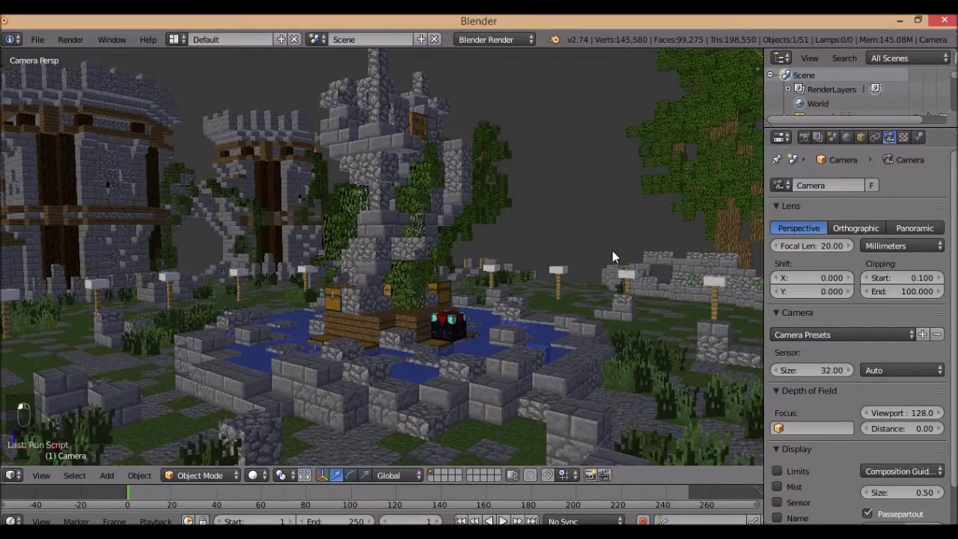
- Render the camera's view of the fountain scene and return to the 3D view
key("F8")
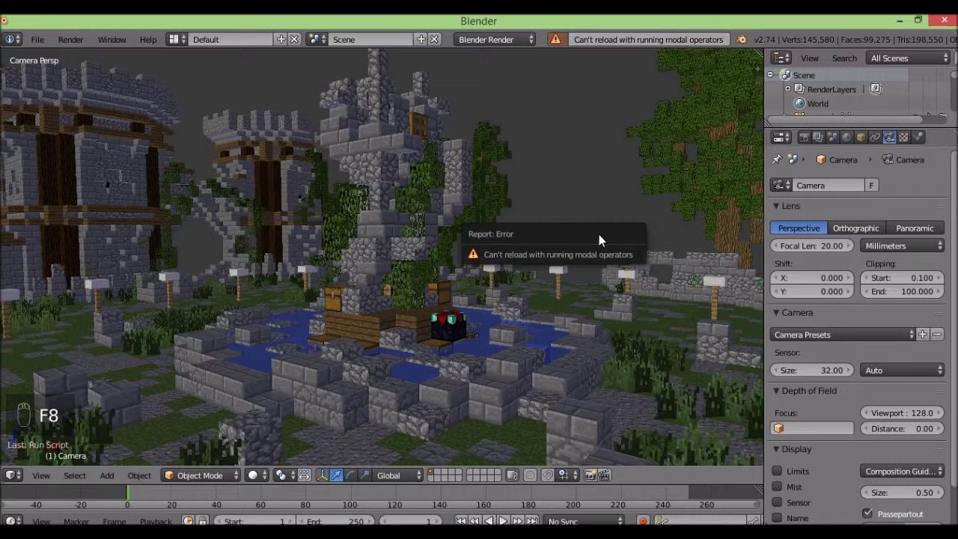
key("F12")
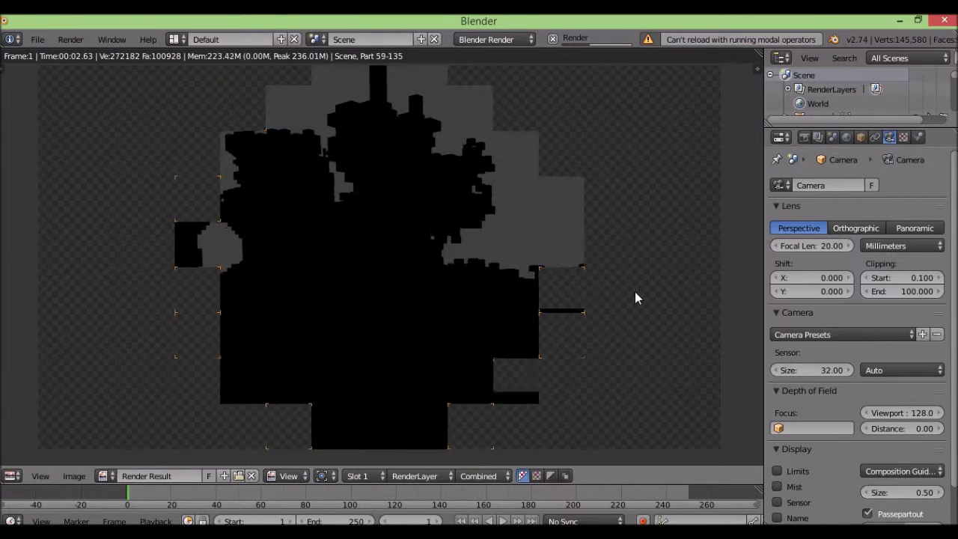
key("F11")
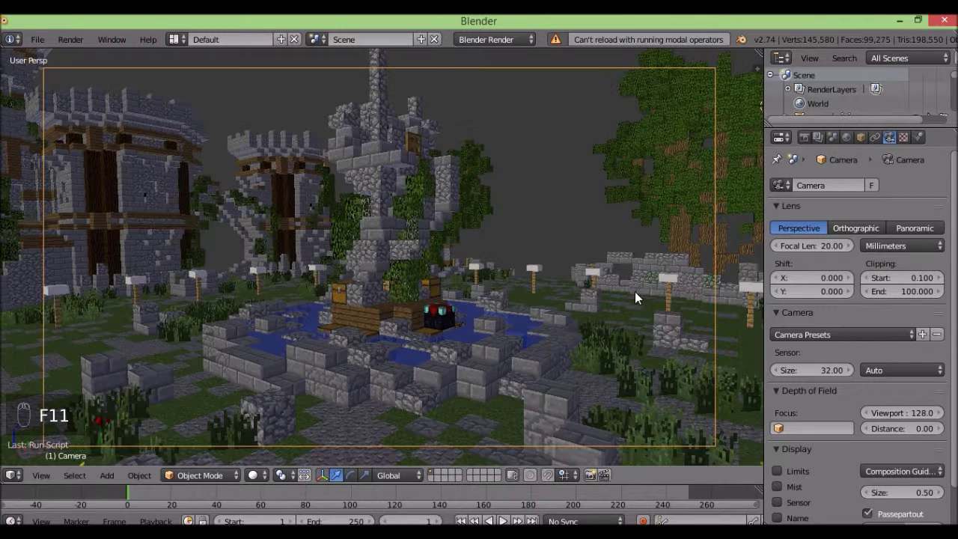
- Enable Ambient Occlusion for the world and render the fountain scene
left_click(846, 137)
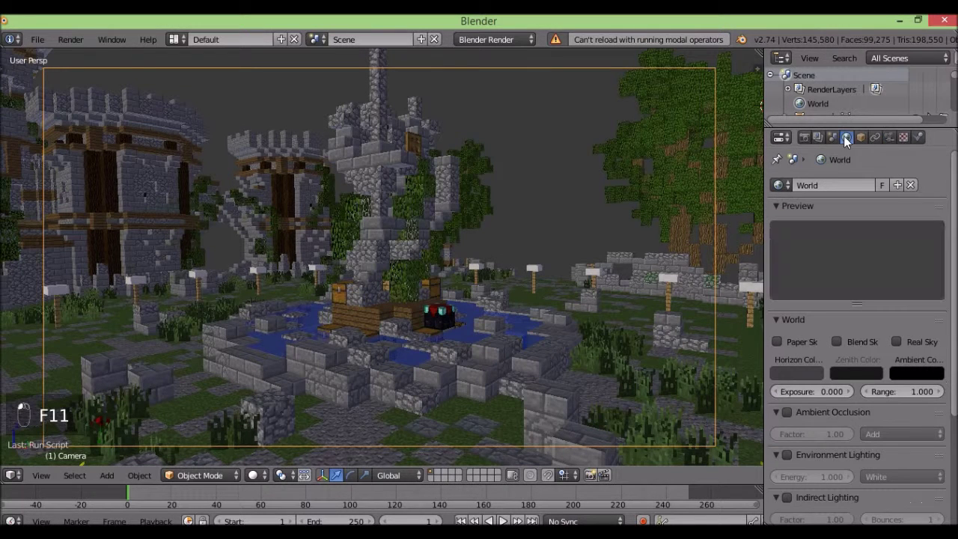
left_click(787, 412)
key("F12")
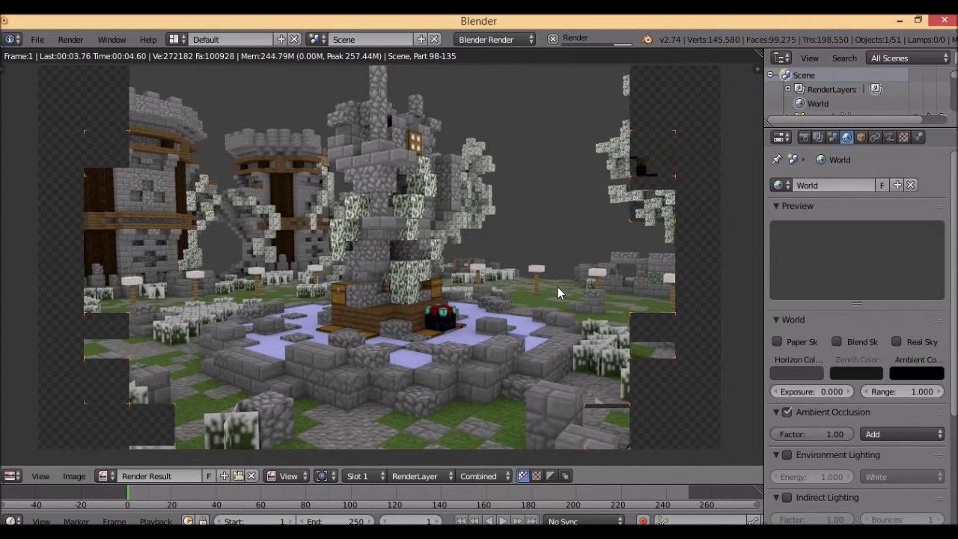
- Examine the rendered grass, vines, water and stone textures around the fountain up close
scroll(473, 173, "up", 2)
scroll(613, 323, "up", 8)
middle_click_drag(419, 259, 376, 235)
scroll(235, 214, "down", 5)
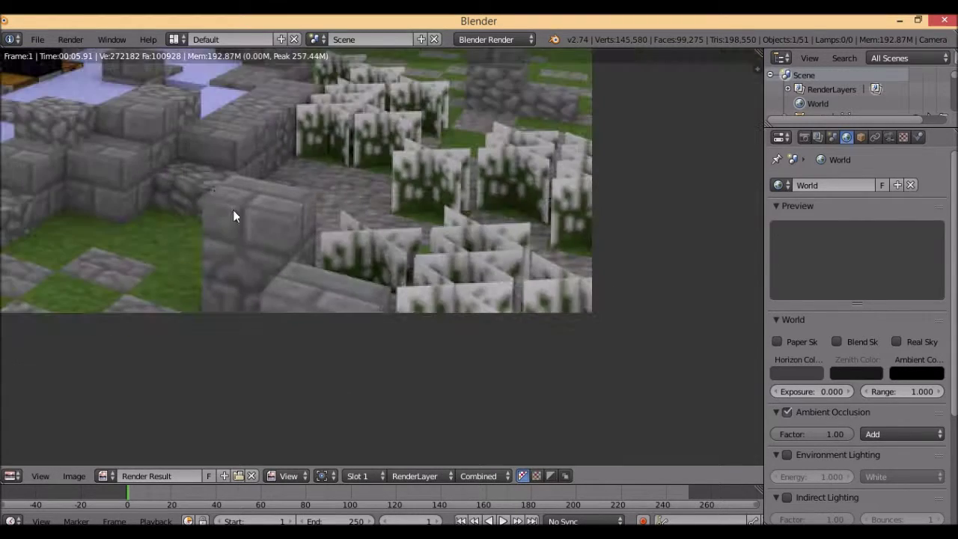
middle_click_drag(209, 151, 568, 427)
scroll(314, 247, "up", 5)
middle_click_drag(290, 302, 481, 270)
scroll(389, 266, "down", 2)
middle_click_drag(327, 259, 540, 250)
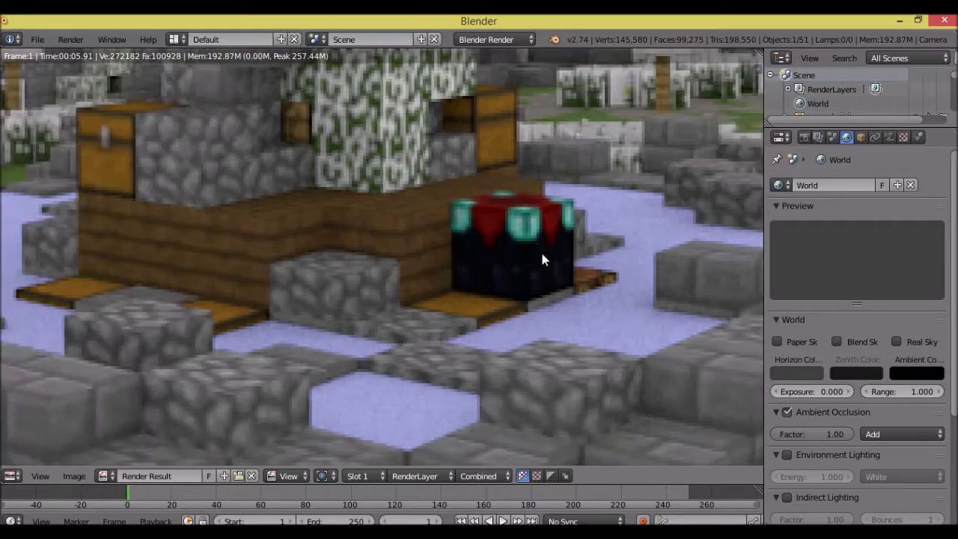
scroll(412, 278, "up", 2)
middle_click_drag(364, 308, 346, 319)
scroll(405, 277, "up", 2)
scroll(408, 266, "down", 5)
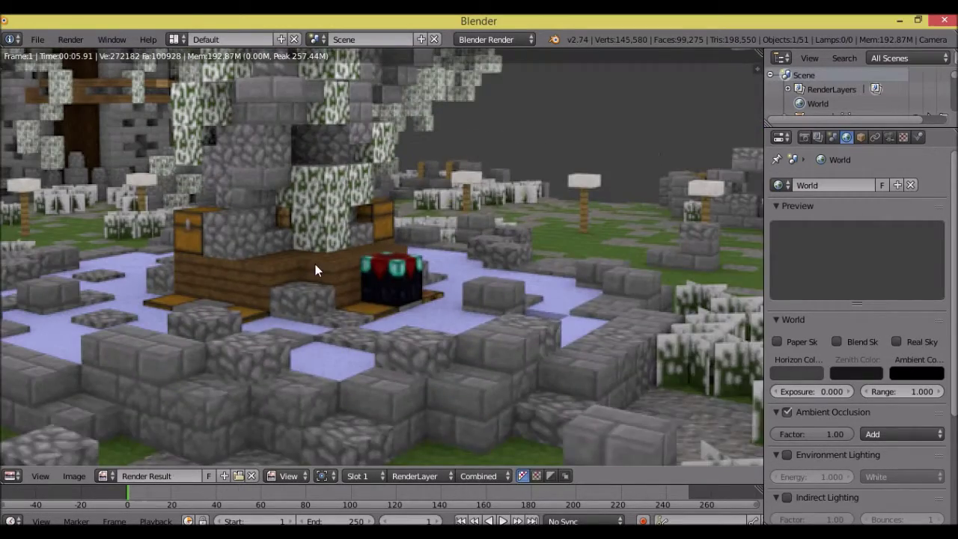
middle_click_drag(315, 265, 460, 327)
scroll(470, 334, "up", 4)
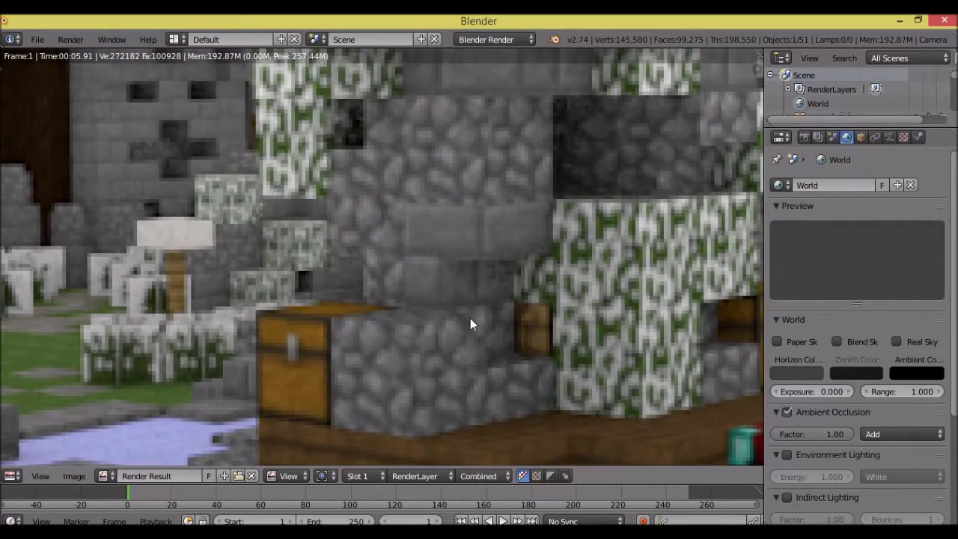
middle_click_drag(346, 252, 706, 314)
scroll(524, 285, "down", 4)
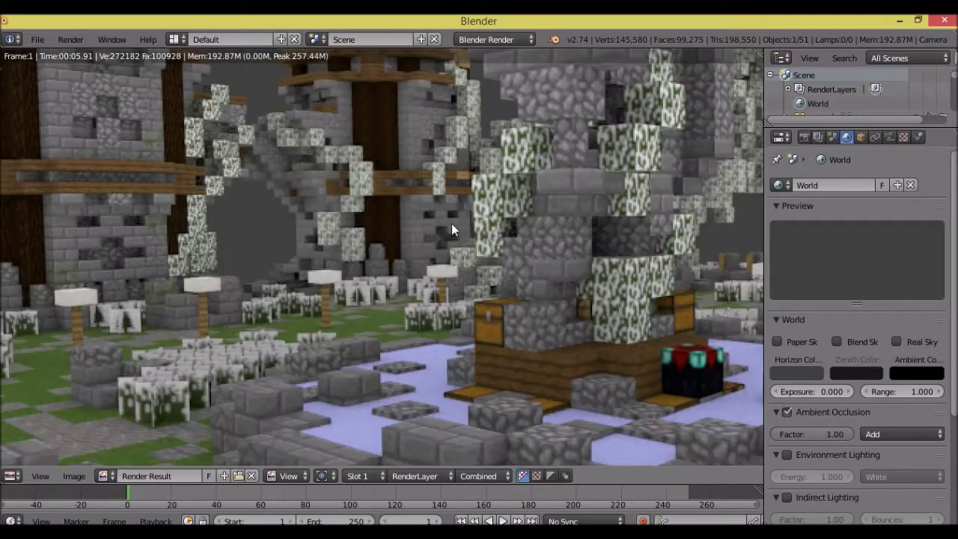
middle_click_drag(483, 246, 413, 281)
scroll(449, 265, "down", 5)
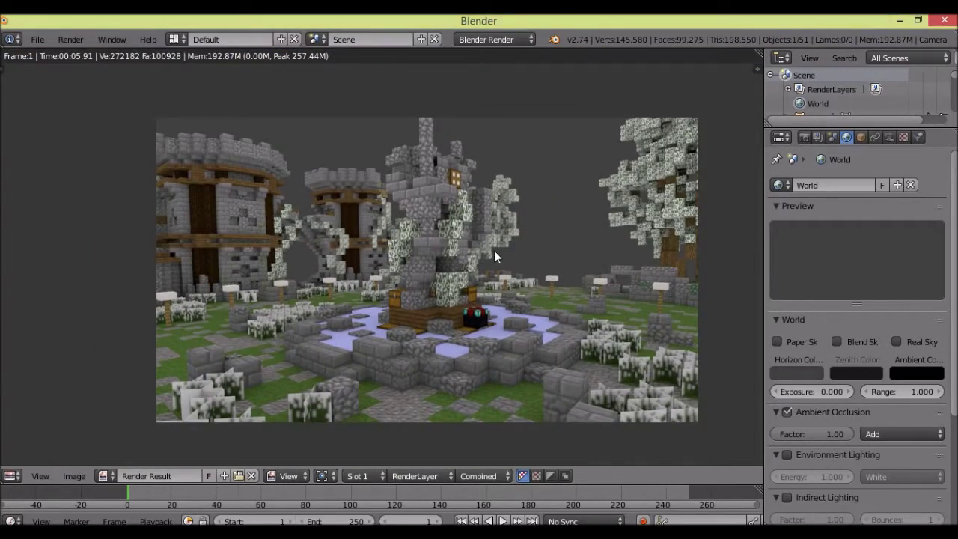
- Leave the render result and select the tall grass object in front of the fountain
key("F10")
key("F11")
middle_click_drag(510, 259, 487, 235)
scroll(385, 318, "up", 2)
middle_click_drag(543, 269, 367, 296)
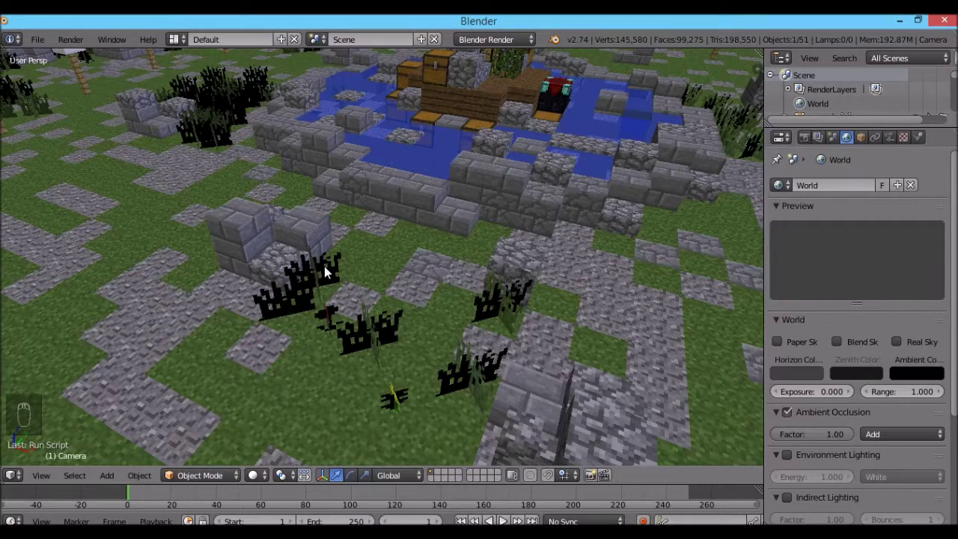
right_click(485, 288)
scroll(485, 273, "up", 4)
scroll(449, 315, "down", 6)
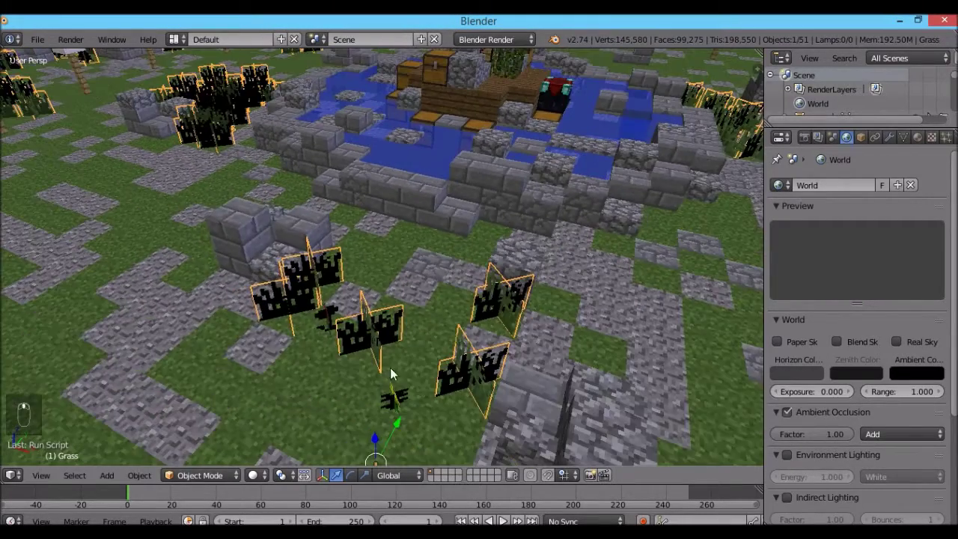
key("g")
key("z")
right_click(391, 328)
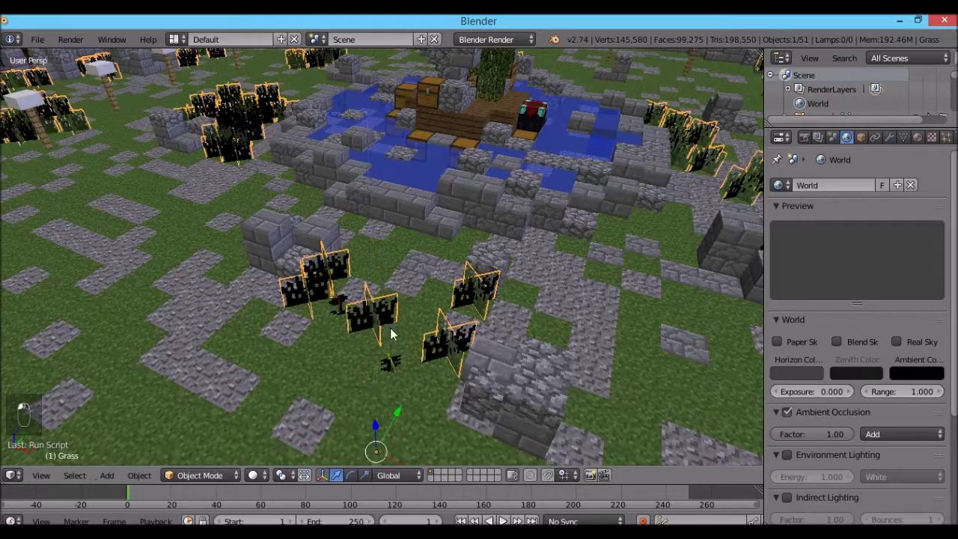
- Display the grass material's textures and disable the D.004 alpha texture
scroll(497, 237, "up", 2)
middle_click_drag(500, 243, 475, 287)
middle_click_drag(417, 266, 394, 276)
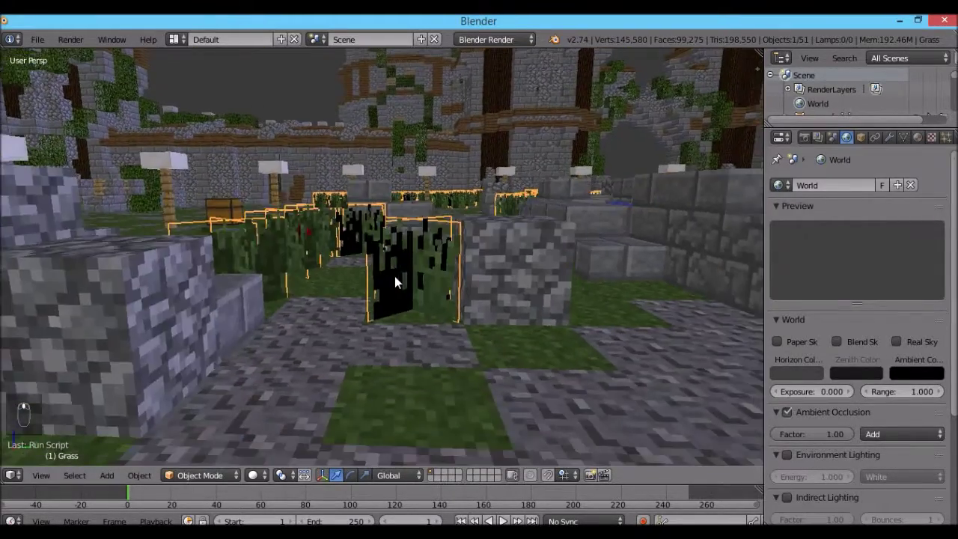
scroll(394, 276, "up", 2)
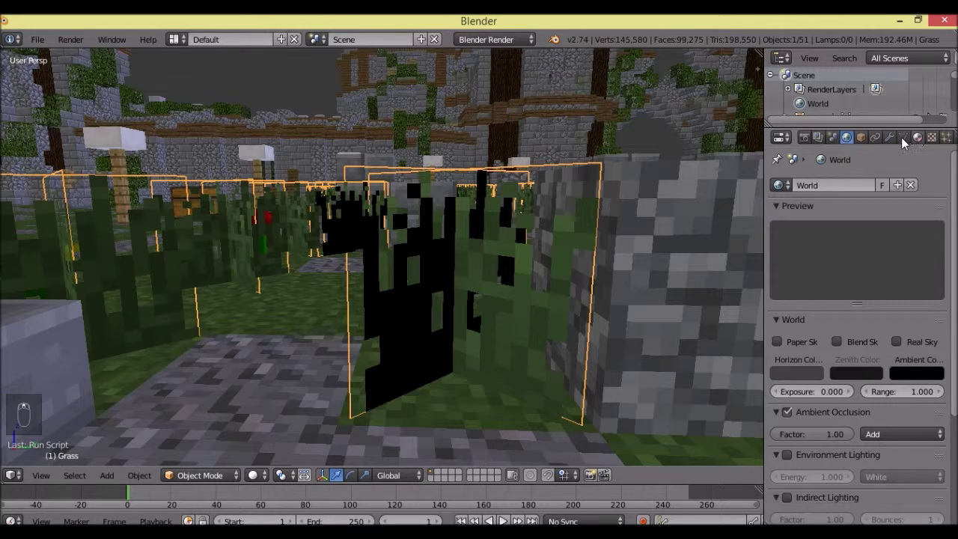
left_click(931, 137)
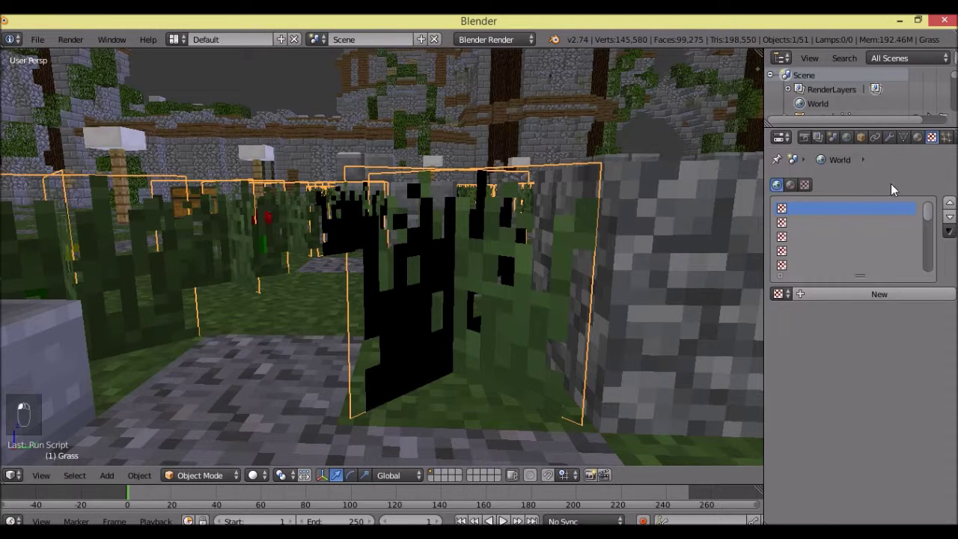
left_click(792, 184)
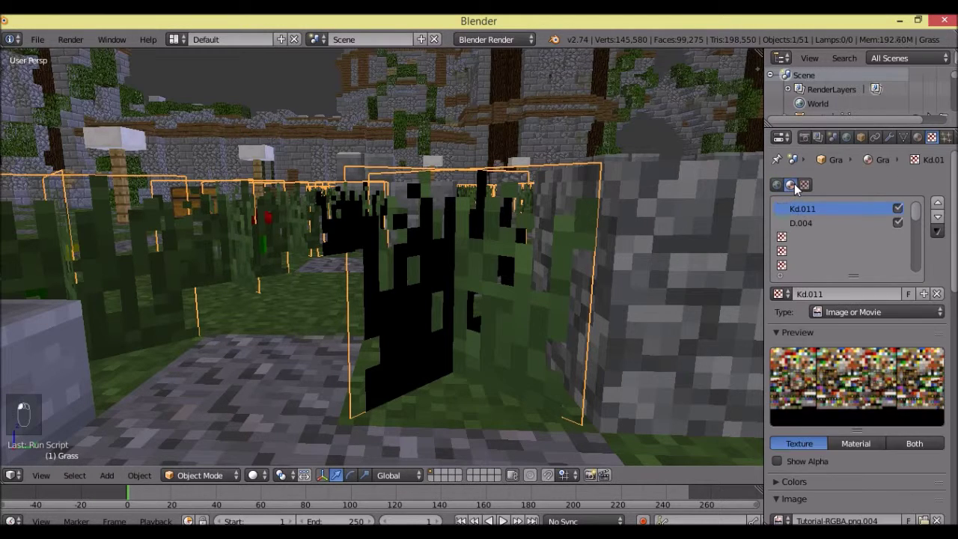
left_click(898, 224)
left_click(872, 223)
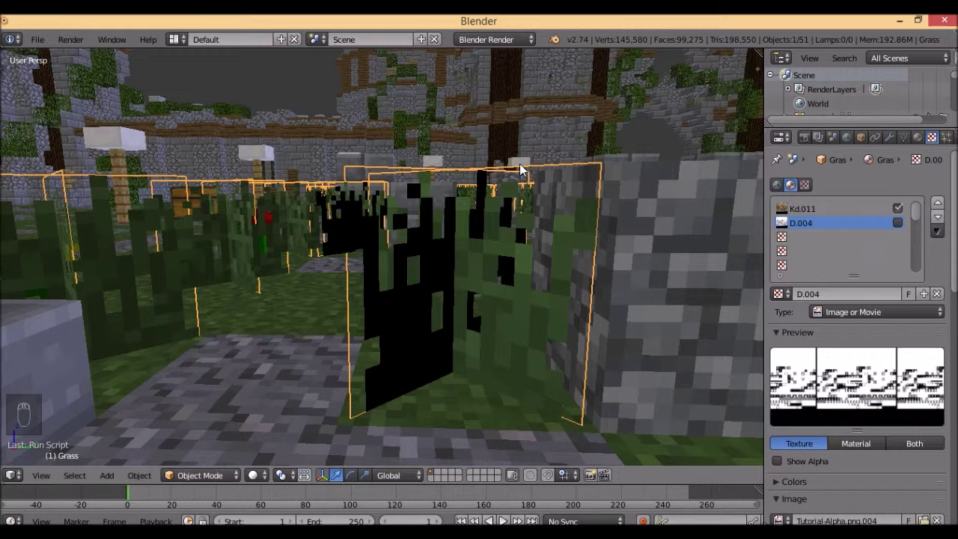
- Turn off MIP Map and Interpolation in the image sampling of the grass material's Kd.011 texture
left_click(850, 209)
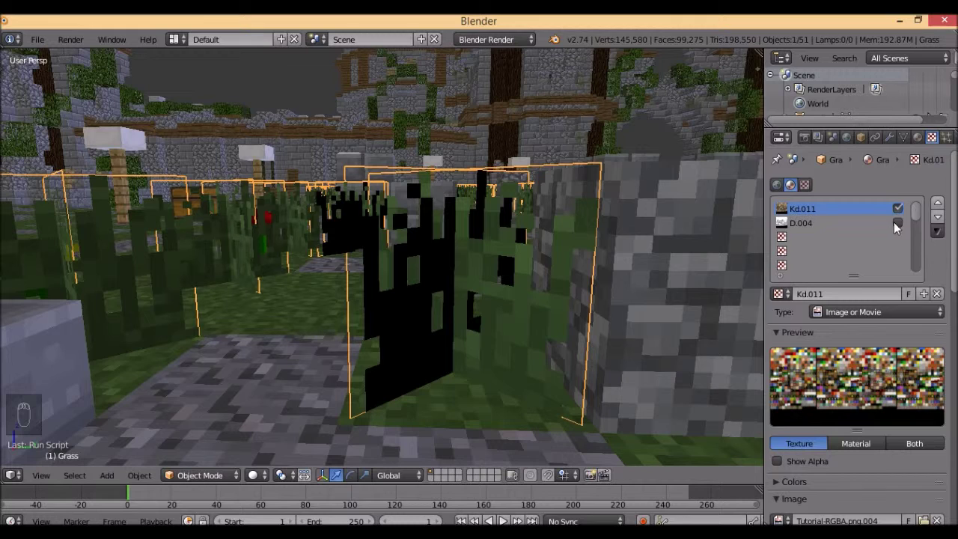
left_click(806, 222)
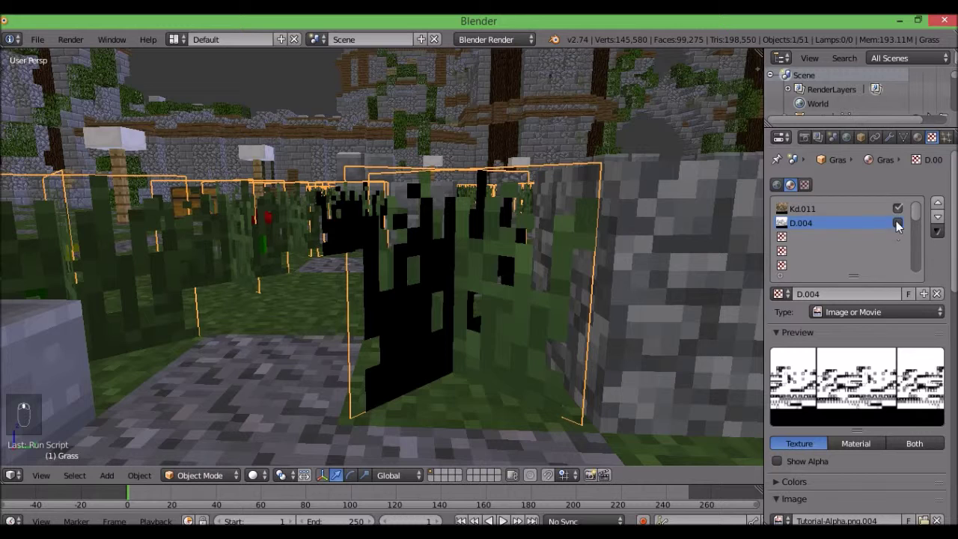
left_click(811, 211)
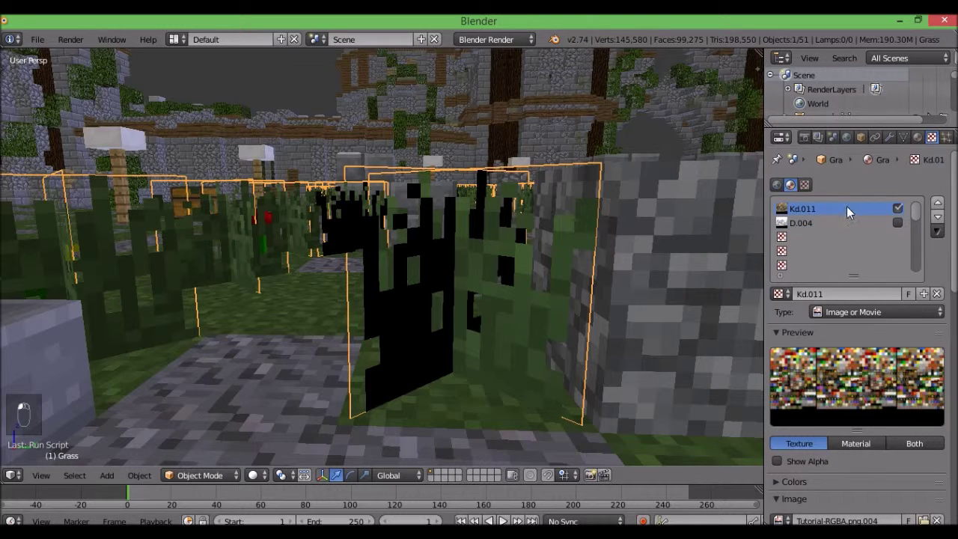
scroll(930, 337, "down", 8)
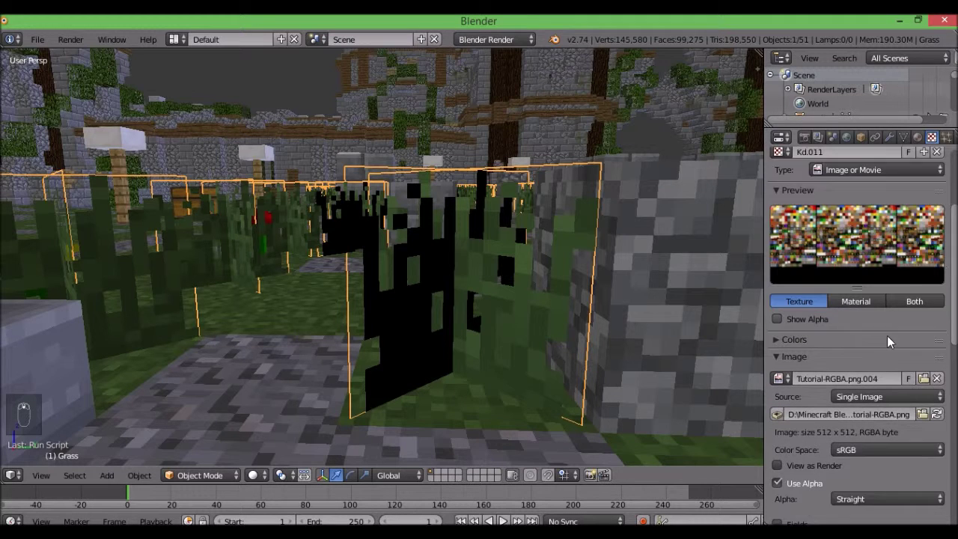
scroll(855, 355, "down", 8)
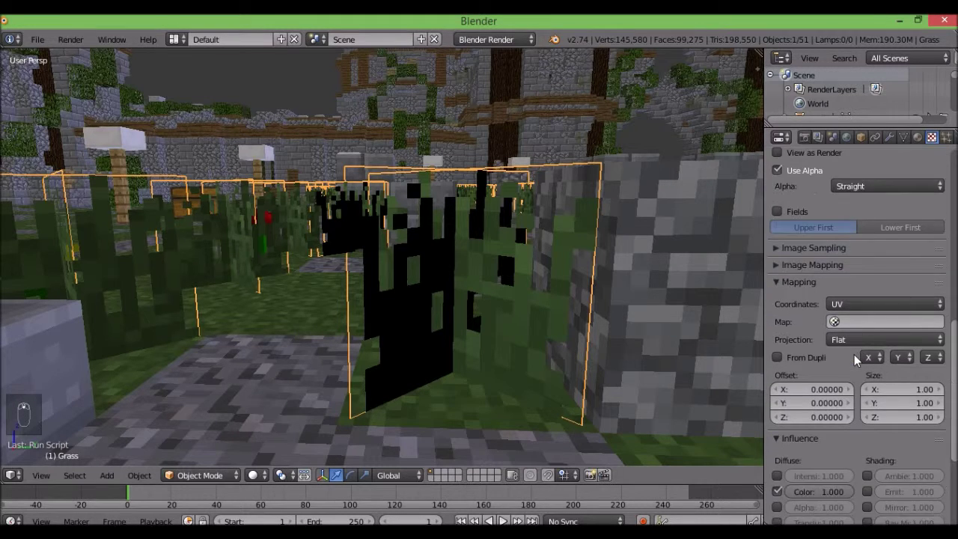
scroll(832, 297, "up", 4)
left_click(824, 235)
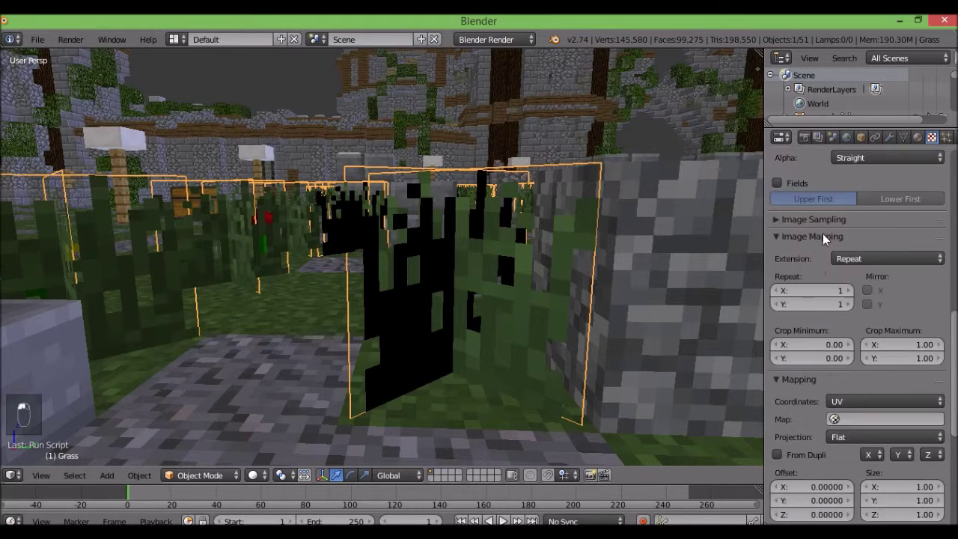
left_click(834, 219)
scroll(892, 280, "down", 1)
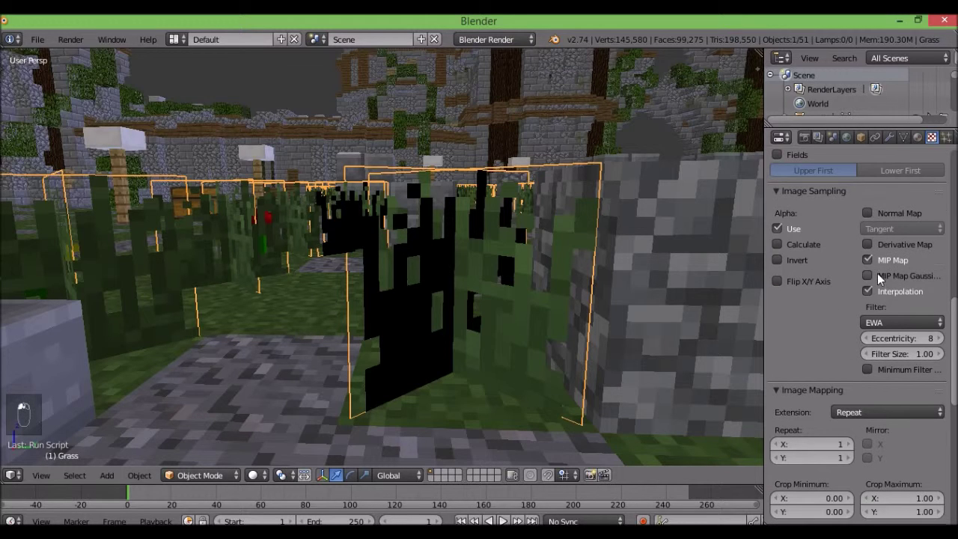
left_click(868, 260)
left_click(868, 291)
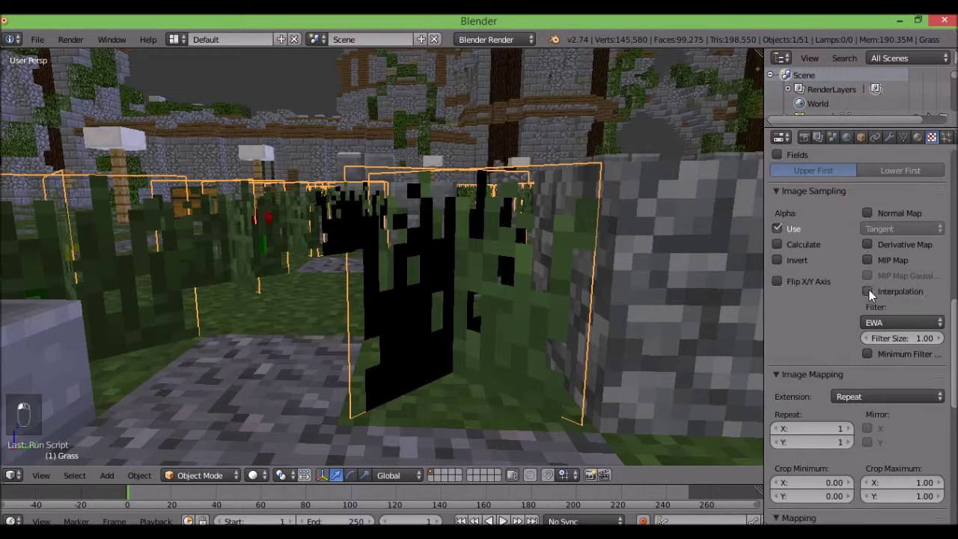
- Try the FELINE, Box and Area filters on the Kd.011 texture and settle on FELINE
left_click(878, 322)
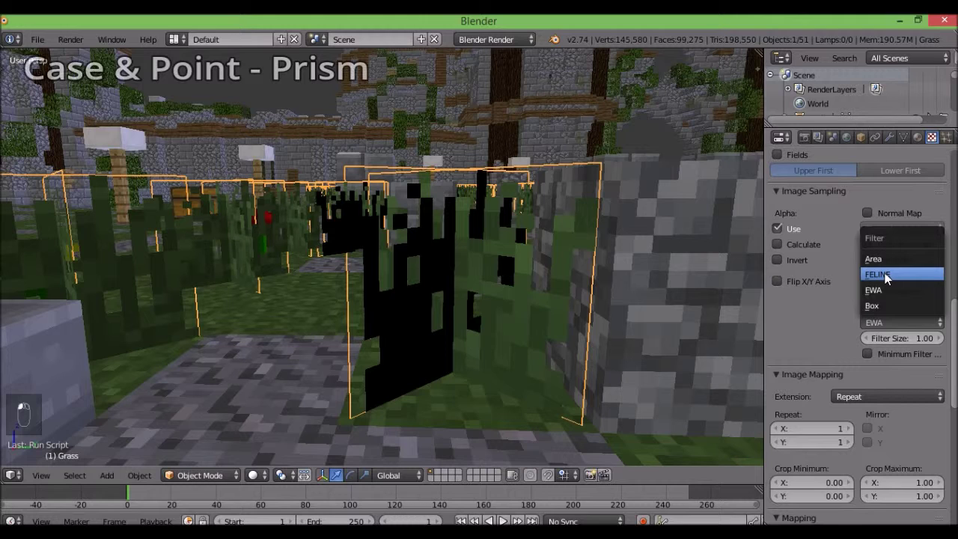
left_click(883, 275)
left_click(903, 323)
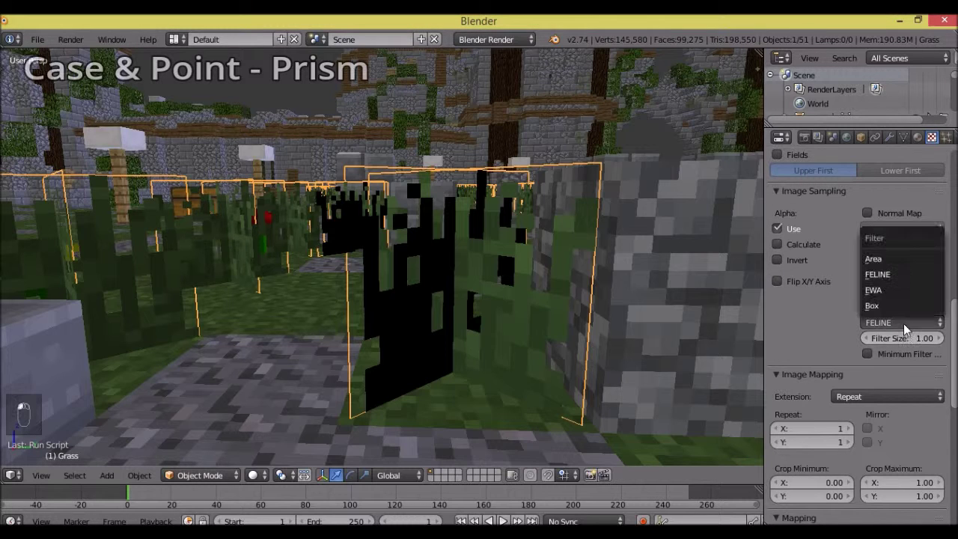
left_click(872, 306)
left_click(903, 323)
left_click(887, 259)
left_click(905, 322)
left_click(897, 274)
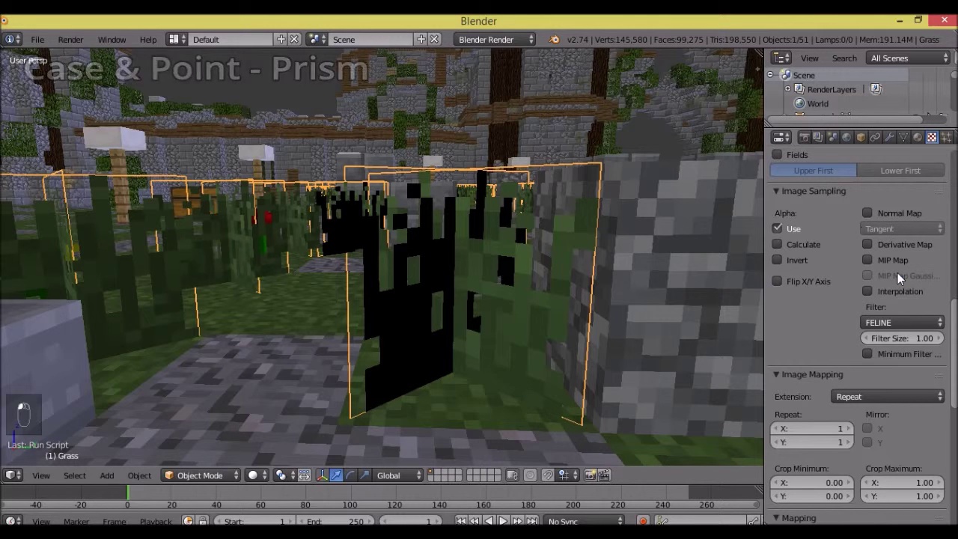
- Enable the minimum filter size option for the Kd.011 texture and set its filter size to 0.1
left_click(904, 352)
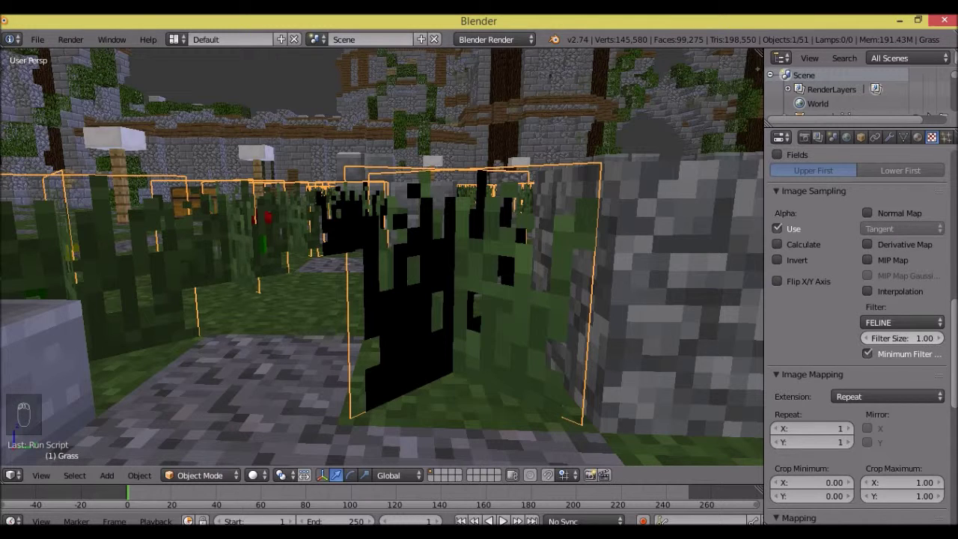
left_click(902, 337)
type("0.1")
key("Return")
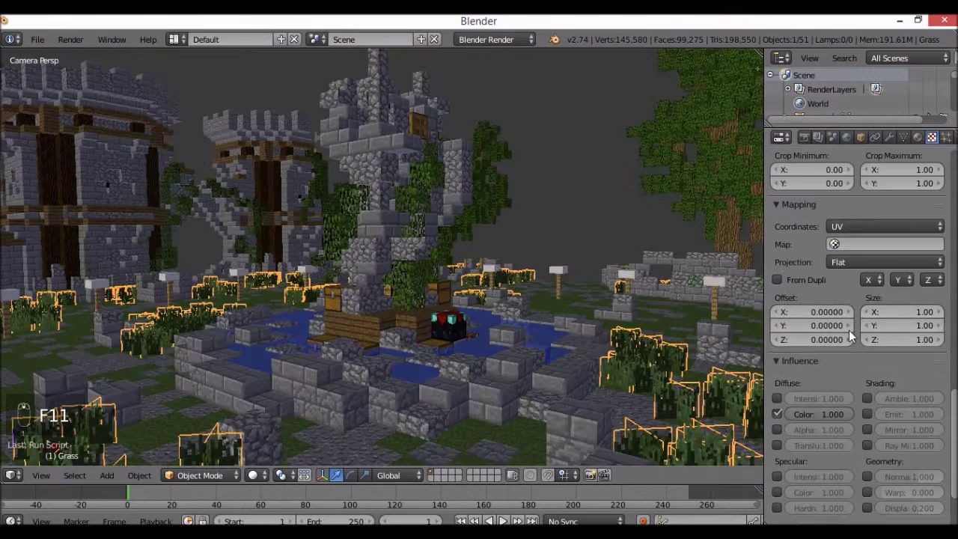
- Make the Kd.011 texture influence the grass material's diffuse alpha
scroll(771, 407, "down", 2)
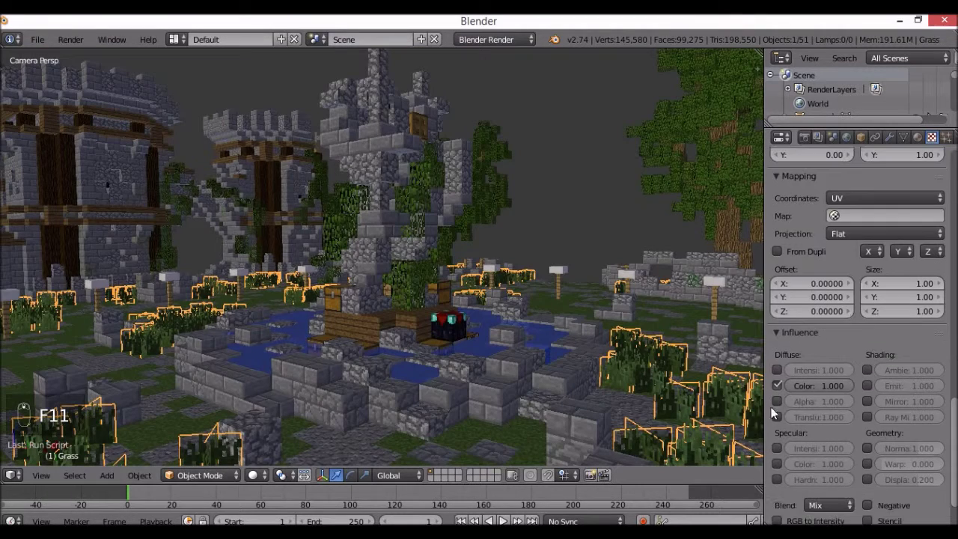
left_click(777, 402)
scroll(865, 353, "up", 4)
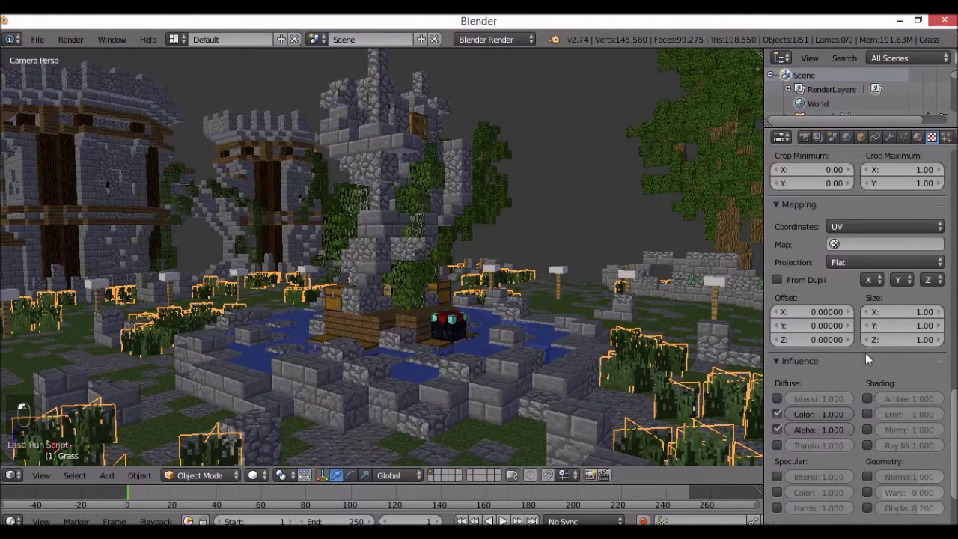
- Review the grass texture's settings, render the scene to check the grass transparency, and return to the 3D view
scroll(885, 311, "up", 10)
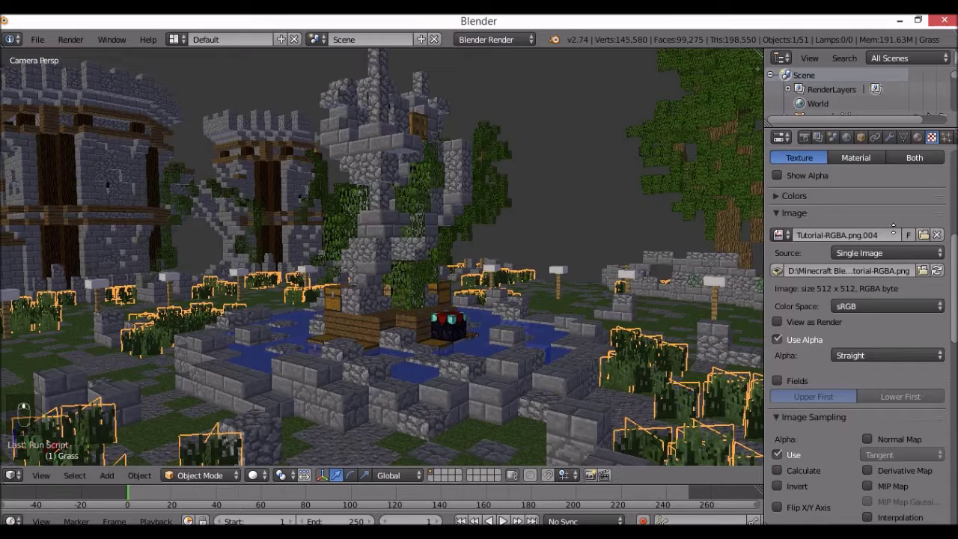
scroll(863, 474, "up", 4)
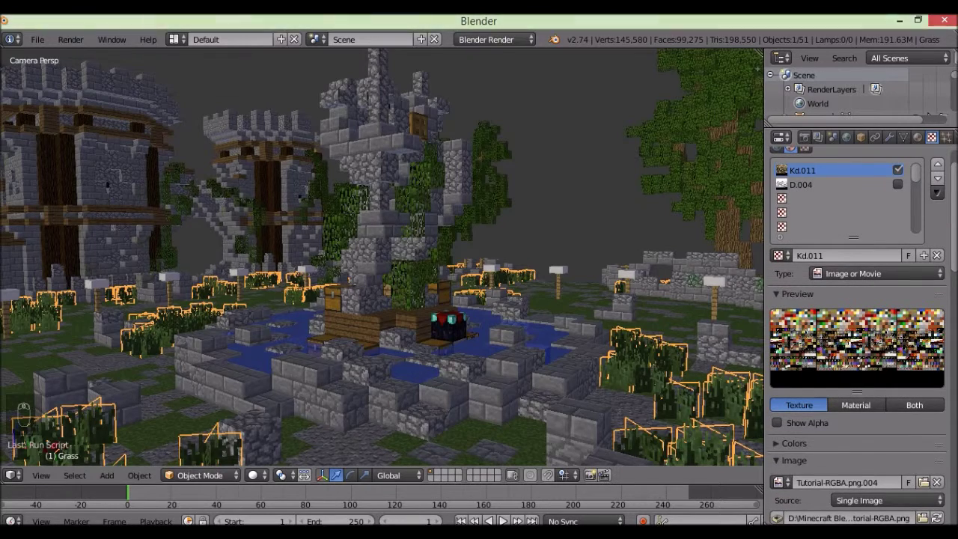
scroll(821, 468, "down", 15)
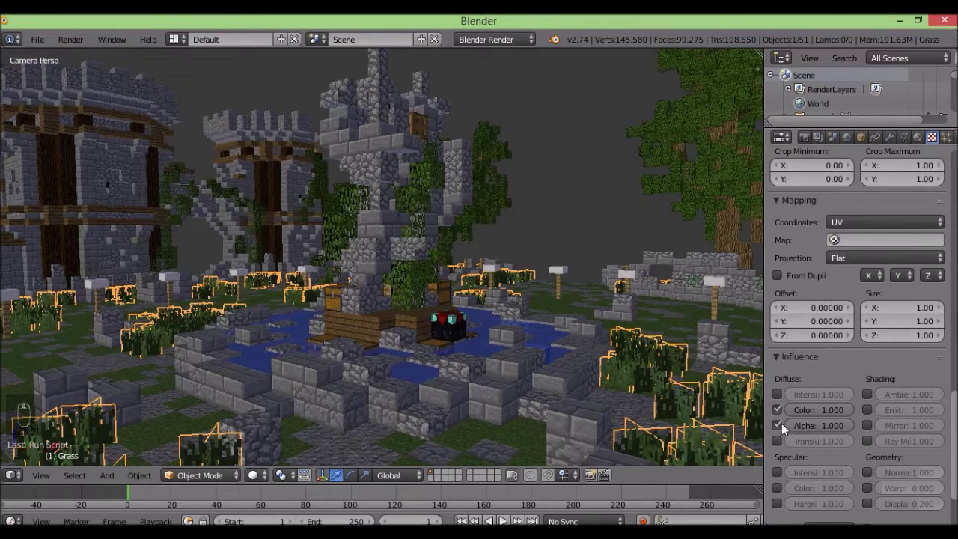
key("F12")
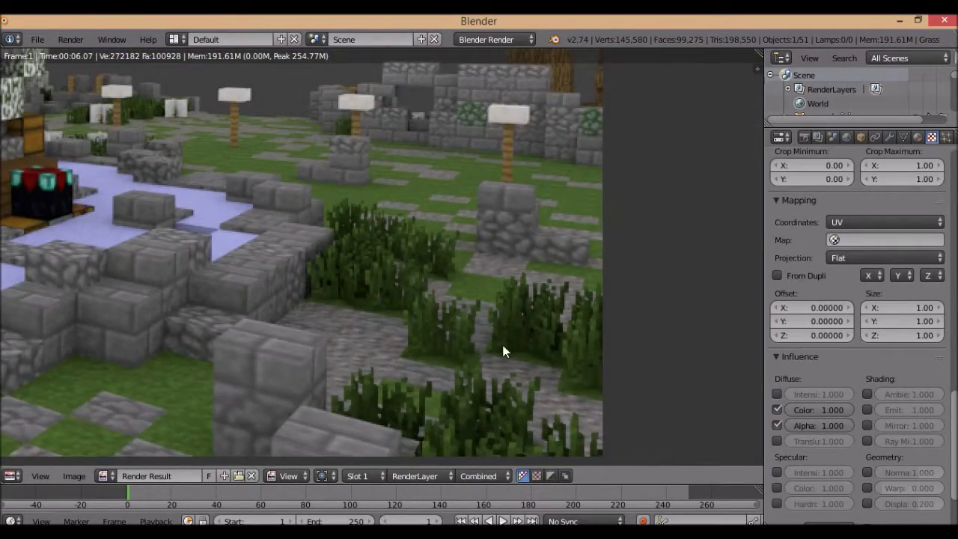
key("F11")
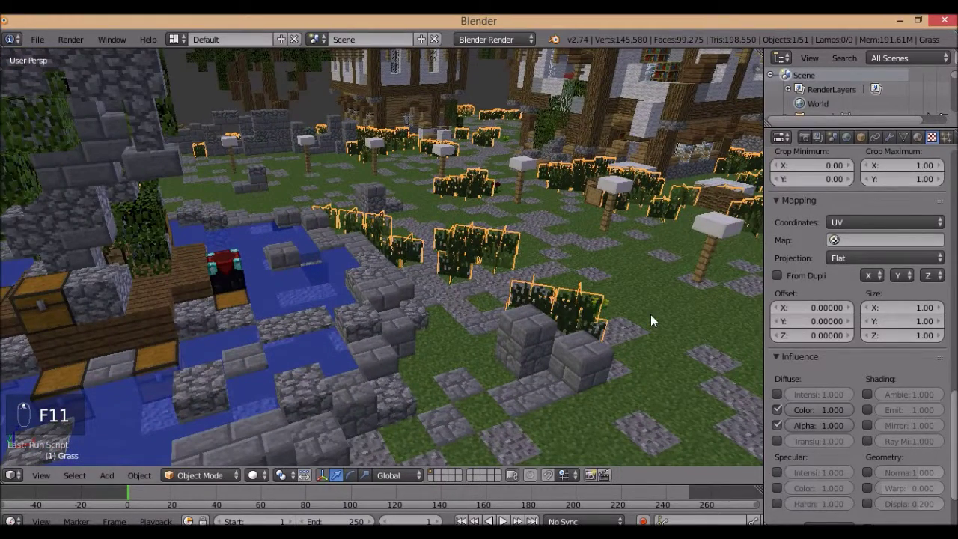
- Select the Stone_Bricks object and set its texture's image sampling filter to FELINE
right_click(757, 256)
scroll(912, 161, "up", 3)
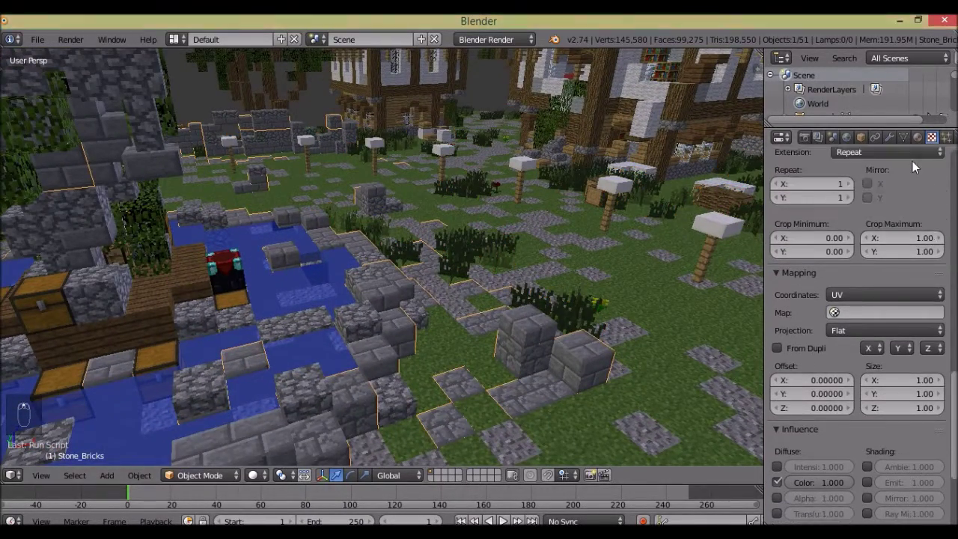
scroll(909, 169, "up", 5)
left_click(904, 200)
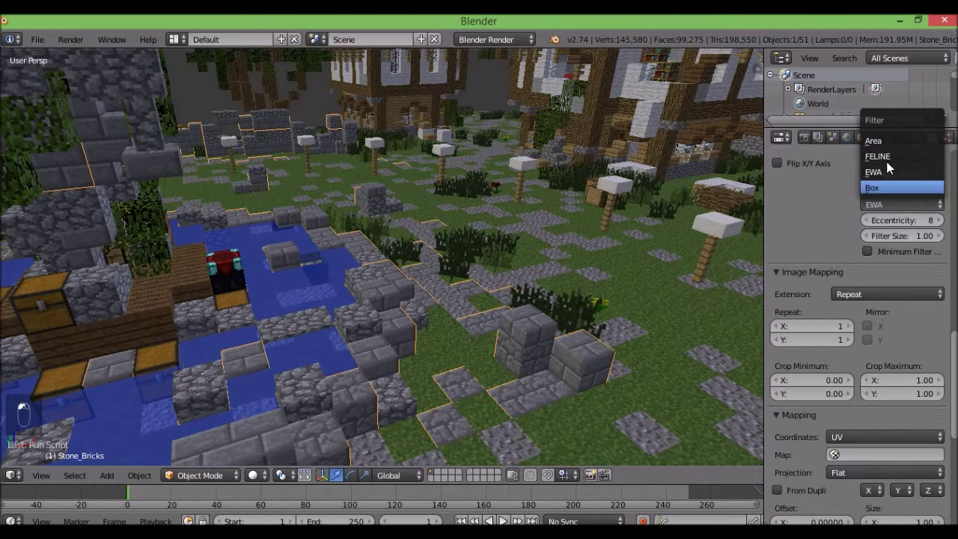
left_click(883, 156)
- Turn off MIP Map and Interpolation for the Stone_Bricks texture and enable its minimum filter size option
scroll(885, 208, "up", 4)
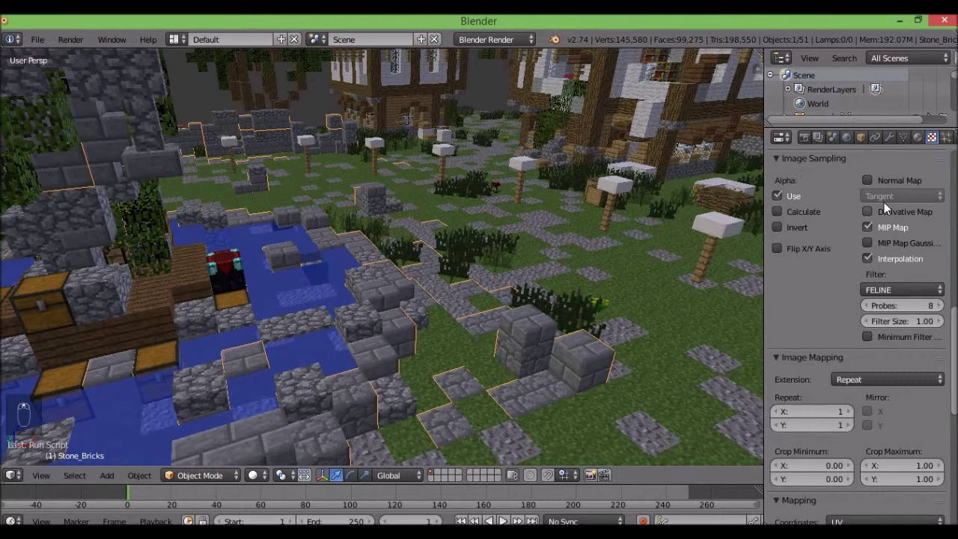
left_click(884, 227)
left_click(896, 259)
left_click(905, 307)
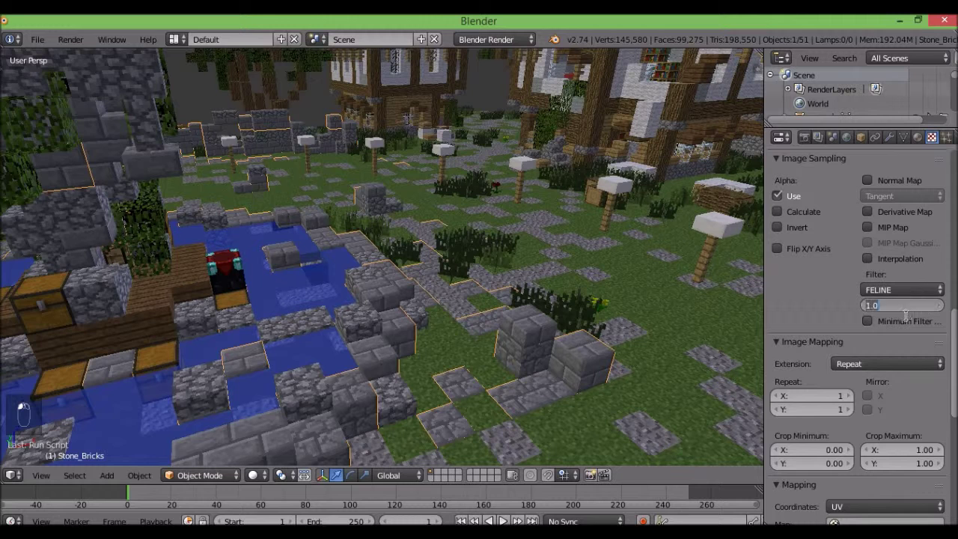
left_click(896, 321)
scroll(874, 303, "down", 4)
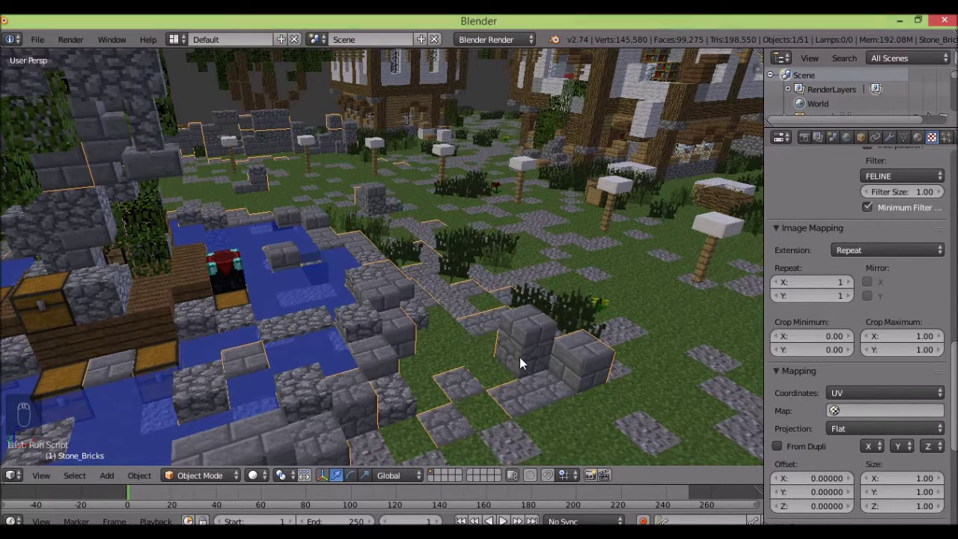
- Set the Stone_Slab texture's sampling to the FELINE filter with MIP Map and Interpolation off and minimum filter size on
right_click(537, 318)
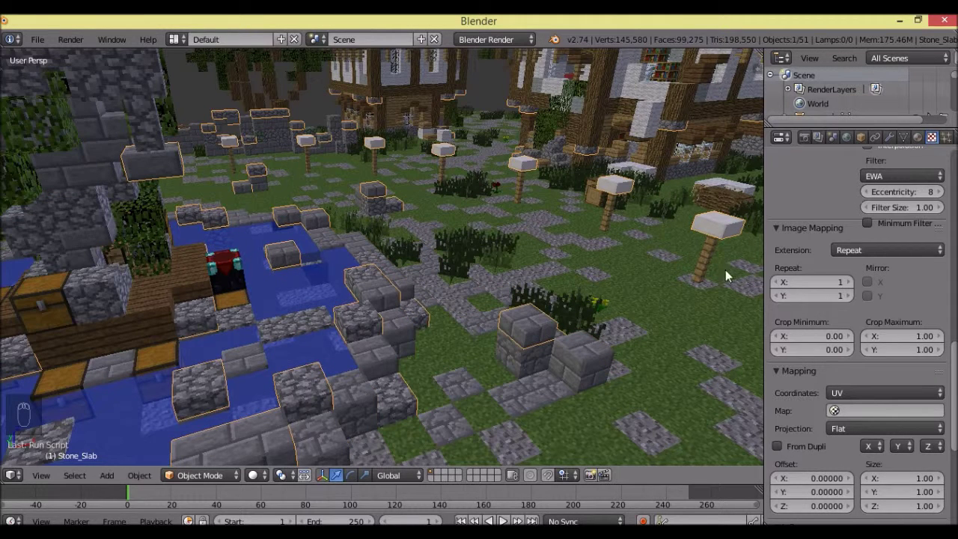
scroll(898, 191, "up", 2)
left_click_drag(880, 173, 908, 241)
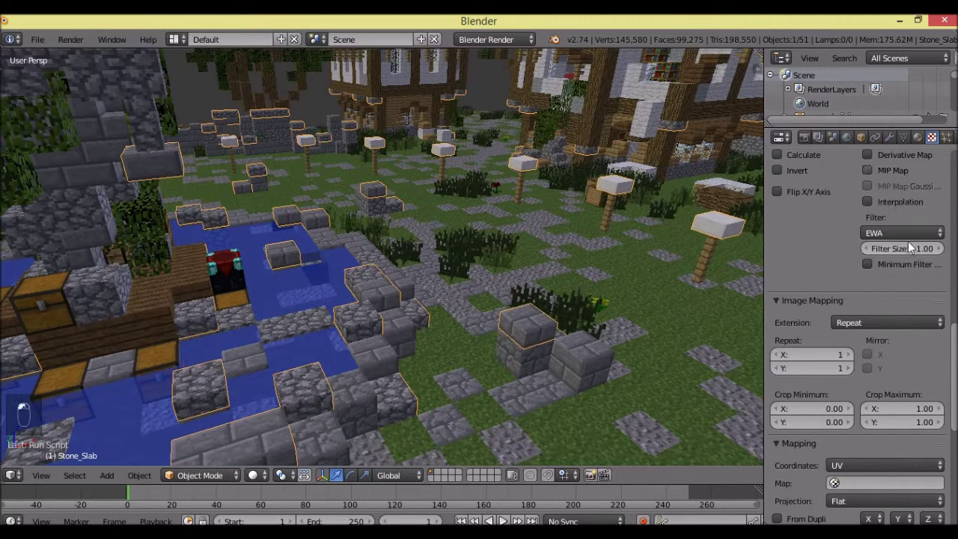
left_click(902, 231)
left_click(893, 185)
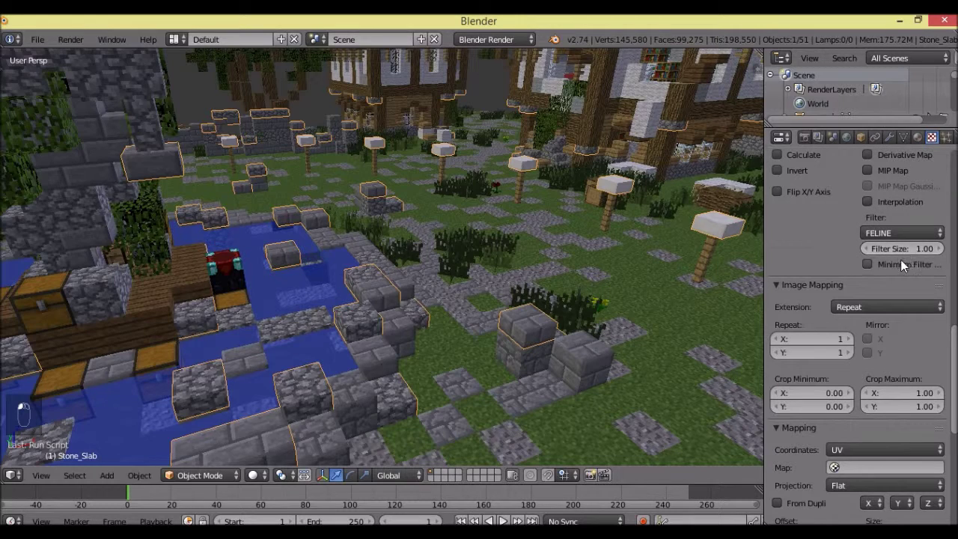
middle_click_drag(681, 263, 654, 268)
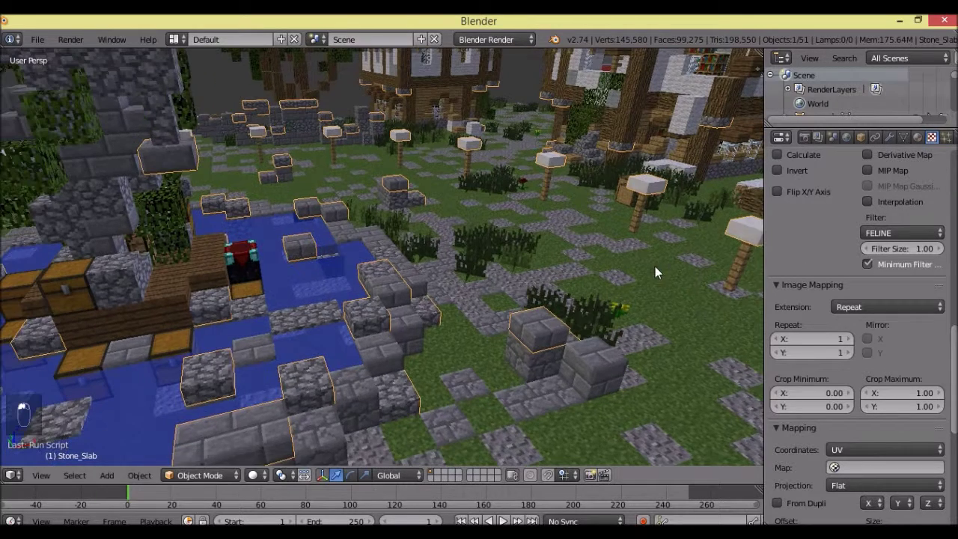
- Set the Stationary_Water texture's sampling to FELINE with filter size 0.10, turning off MIP Map and Interpolation
right_click(346, 327)
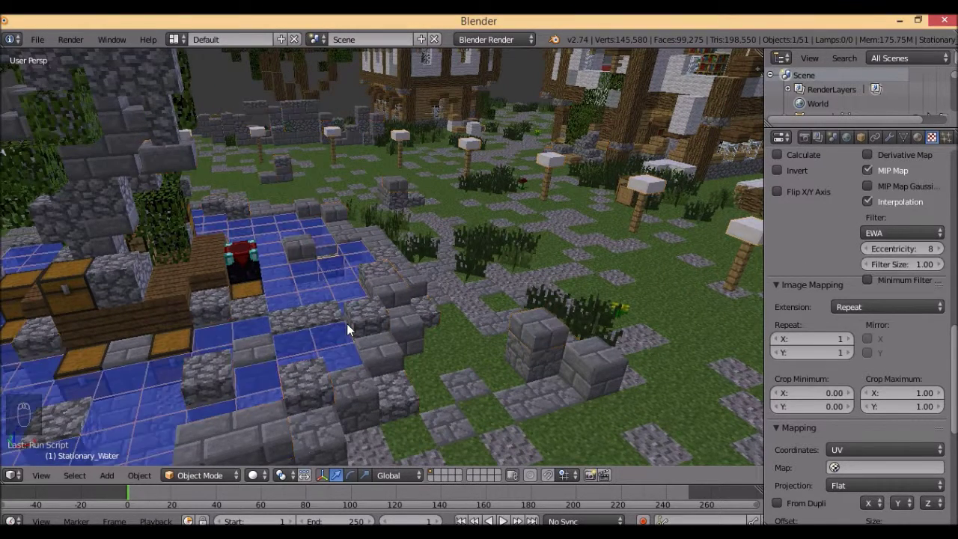
scroll(771, 246, "up", 15)
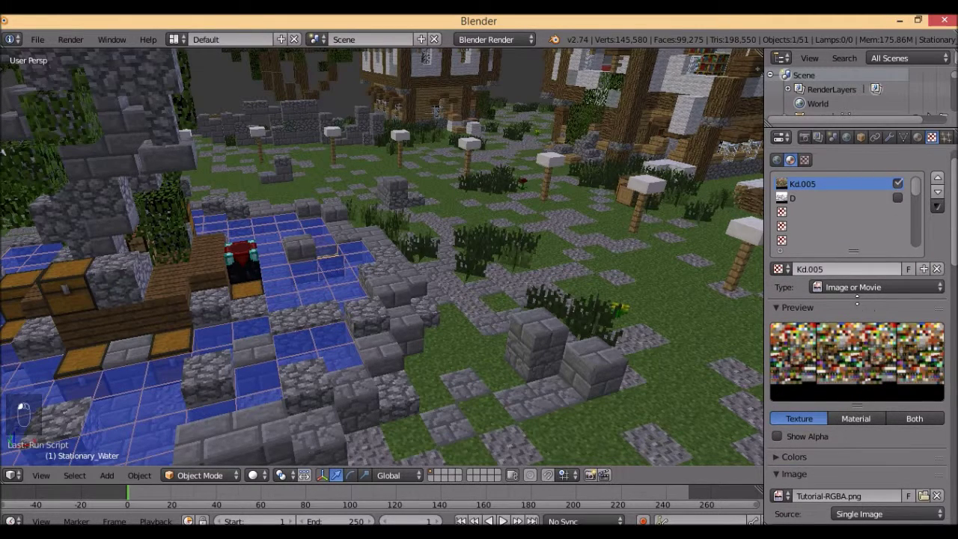
scroll(853, 300, "down", 10)
scroll(852, 257, "down", 4)
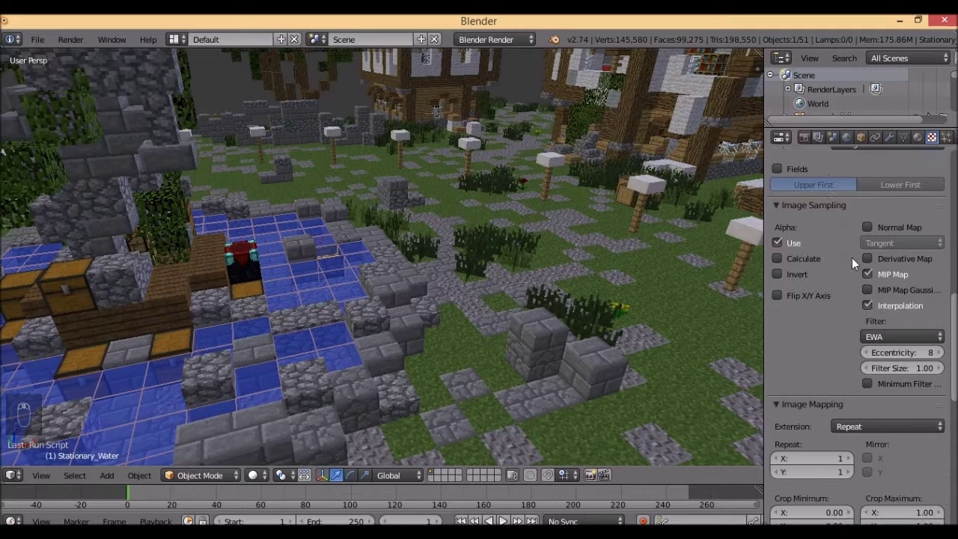
left_click(867, 274)
left_click(880, 334)
left_click(894, 289)
left_click_drag(902, 351, 860, 351)
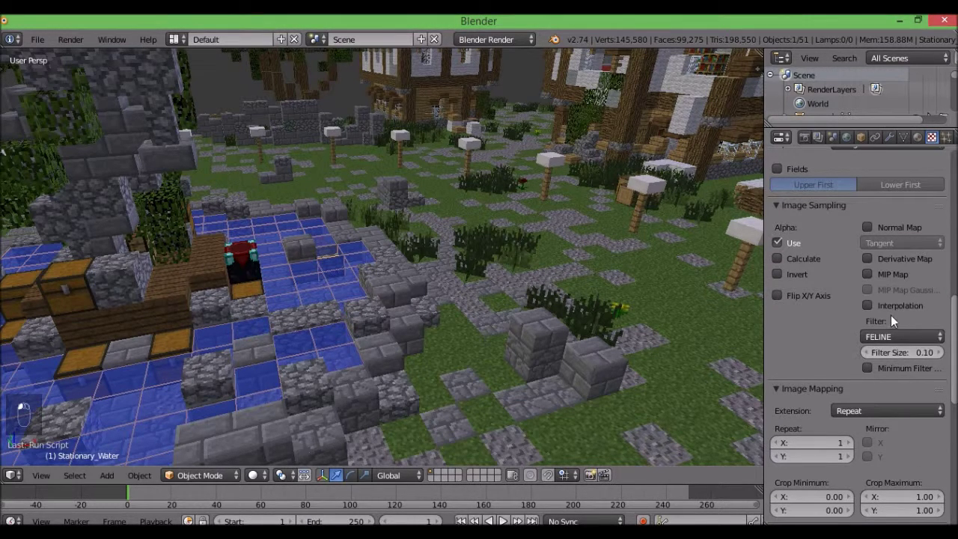
- Make the Stationary_Water texture influence diffuse alpha and check the water in a render from the camera view
scroll(887, 344, "down", 10)
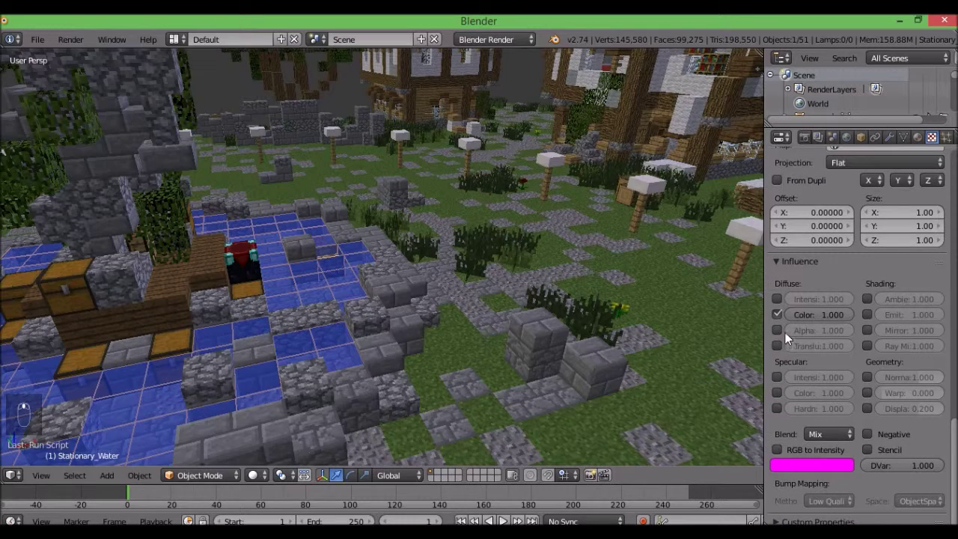
left_click(777, 330)
key("KP_0")
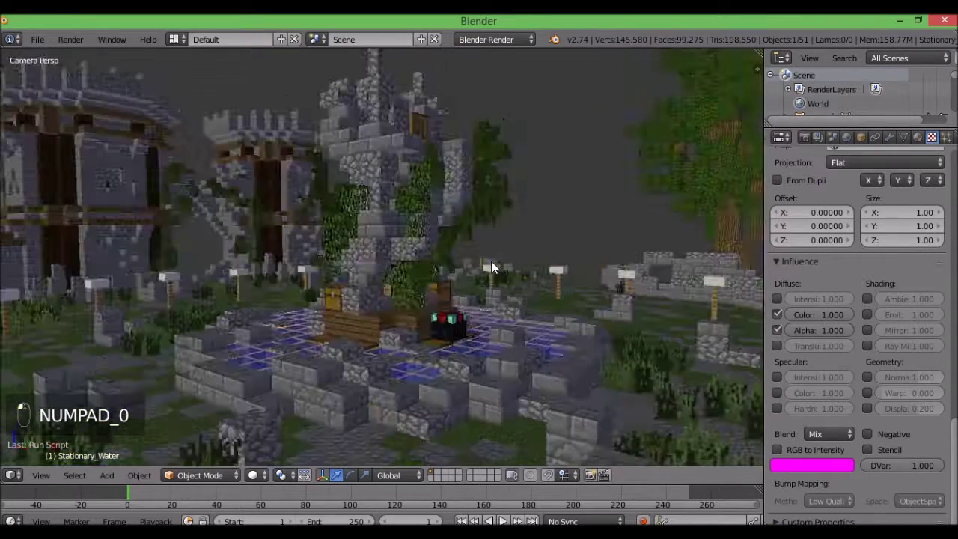
key("F12")
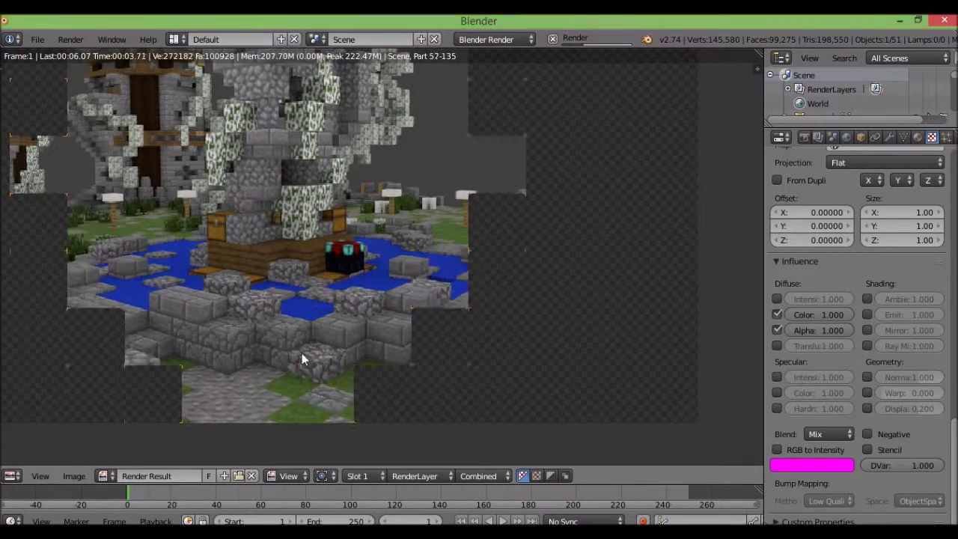
middle_click_drag(404, 331, 427, 334)
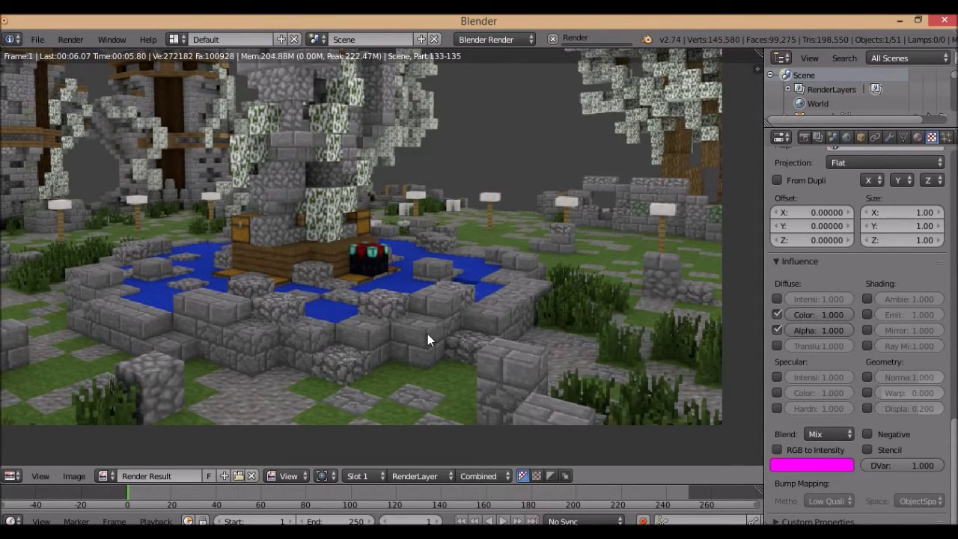
key("F11")
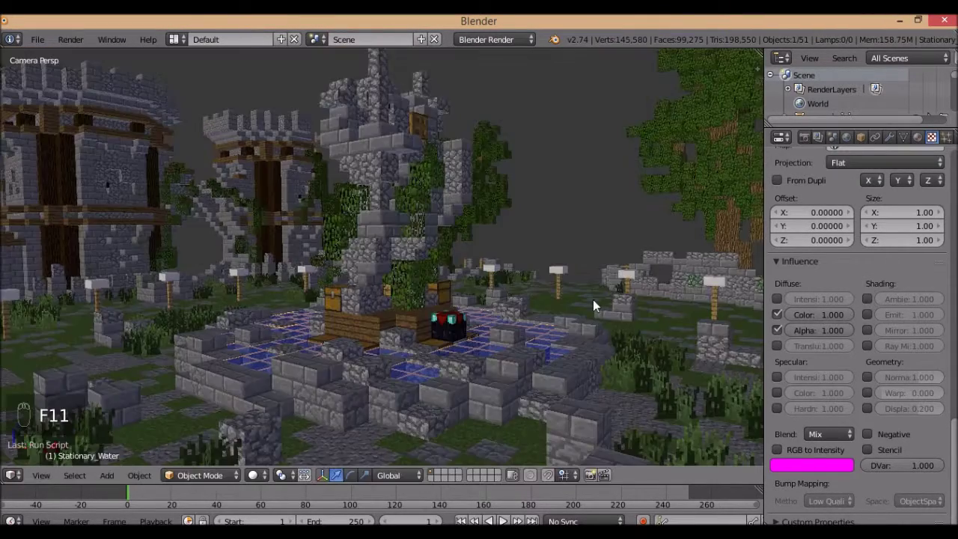
- Select the Grass_Block object, examine the fountain courtyard and its surroundings from above, and return to the camera view
right_click(526, 331)
middle_click_drag(526, 332, 417, 340)
scroll(418, 345, "down", 4)
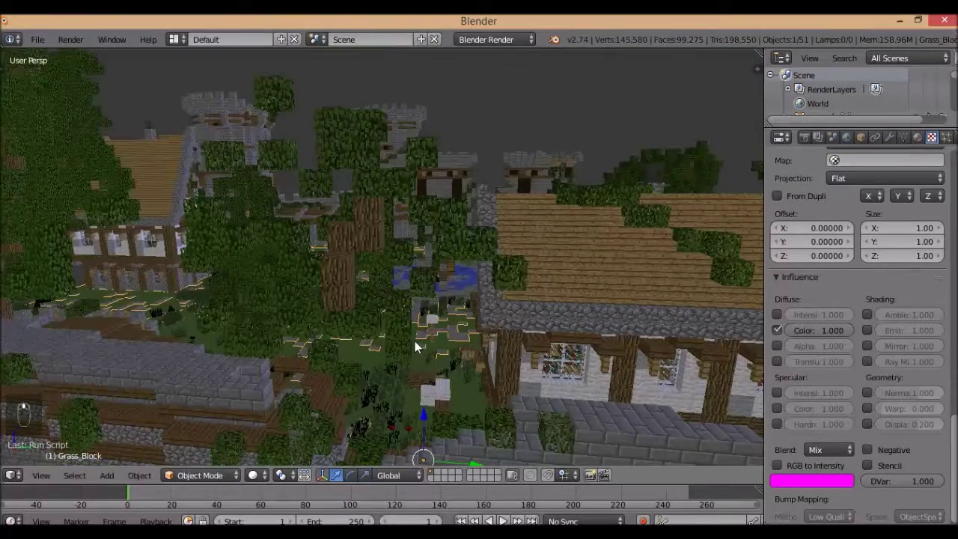
scroll(522, 297, "down", 3)
middle_click_drag(522, 297, 462, 338)
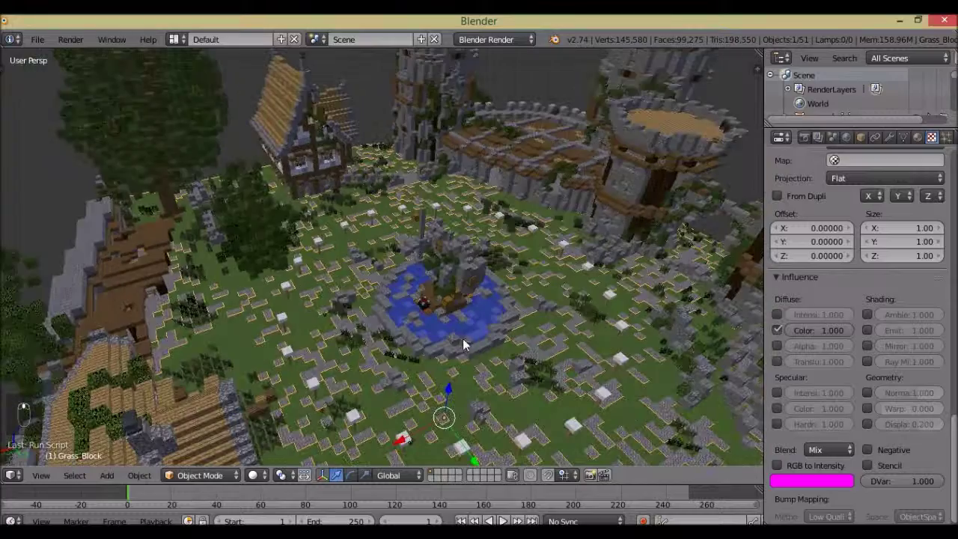
middle_click_drag(587, 320, 602, 242)
scroll(598, 237, "up", 3)
scroll(599, 238, "up", 1)
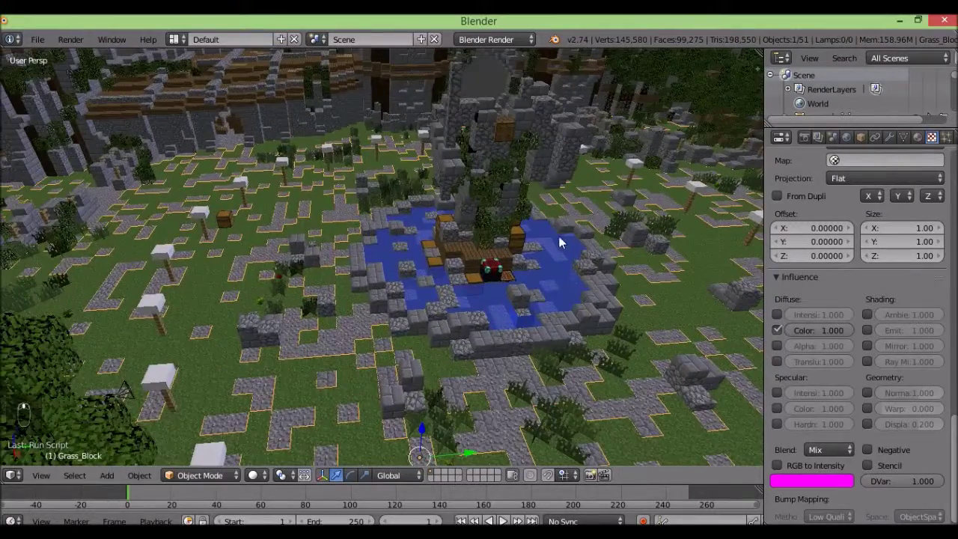
key("KP_0")
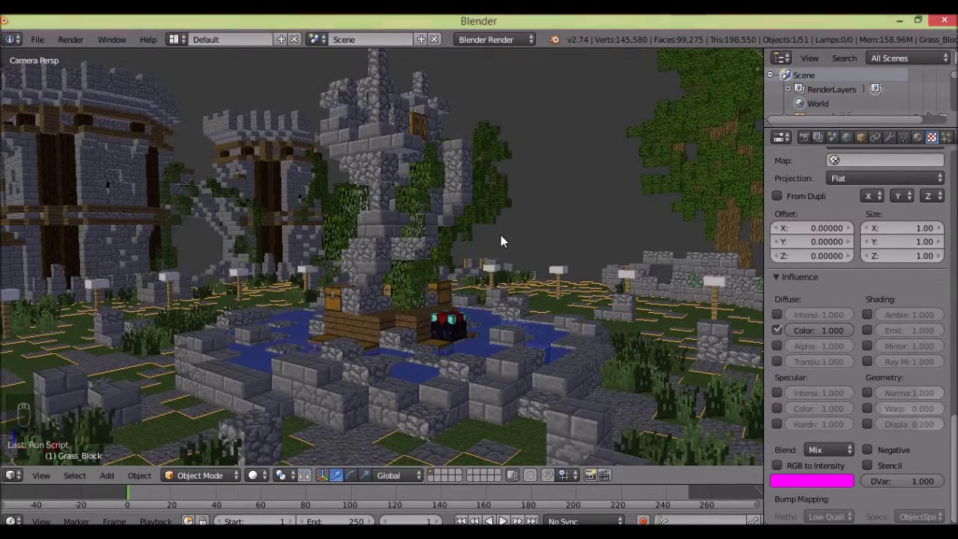
scroll(504, 234, "down", 2)
scroll(504, 235, "up", 2)
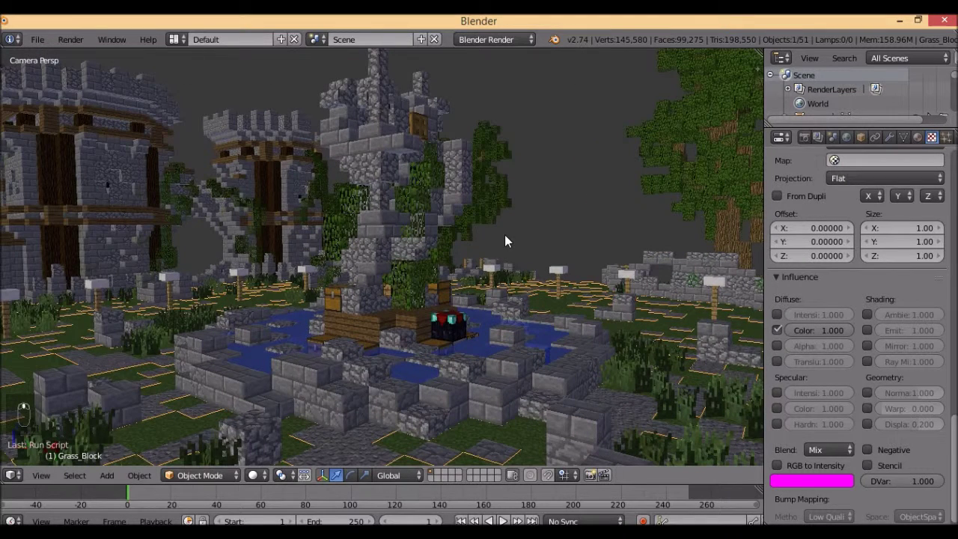